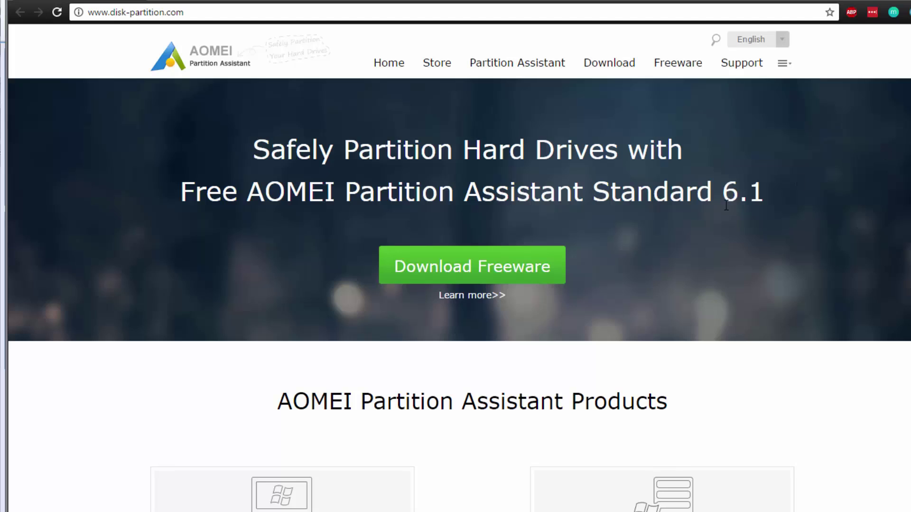
Scroll the disk-partition.com homepage to the Partition Assistant Standard section with Download Freeware and Learn More
{"action": "scroll", "coordinate": [712, 218], "scroll_direction": "down", "scroll_amount": 15}
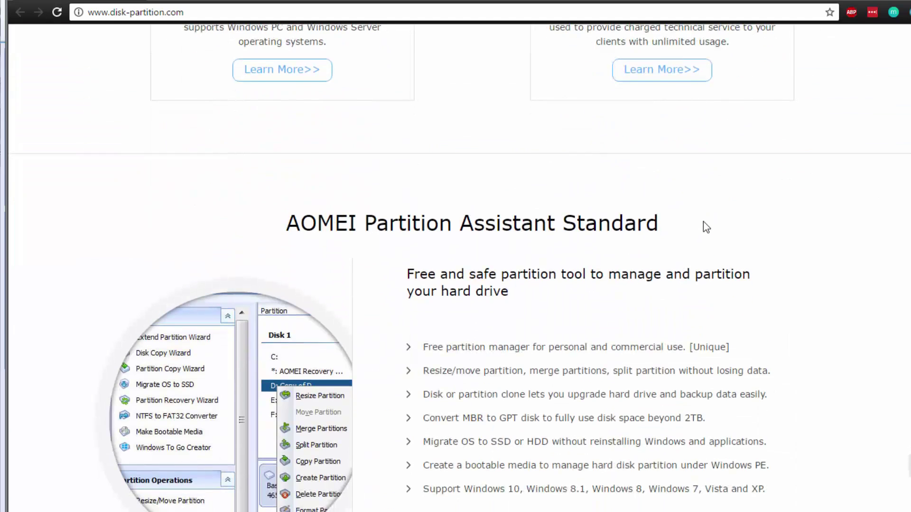
{"action": "scroll", "coordinate": [703, 221], "scroll_direction": "down", "scroll_amount": 5}
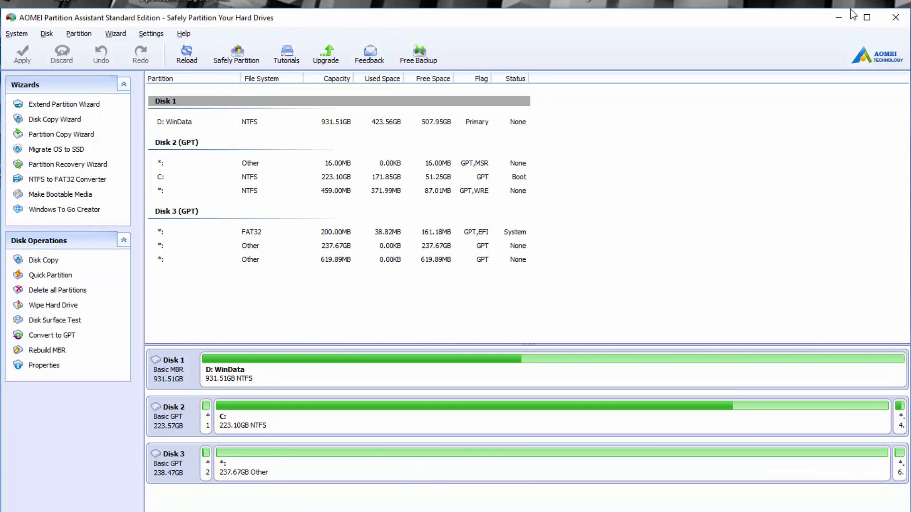
Compare operations for D: WinData, C:, the 16.00MB partition, Disk 3 and its FAT32 partition, ending on D:
{"action": "key", "text": "Down"}
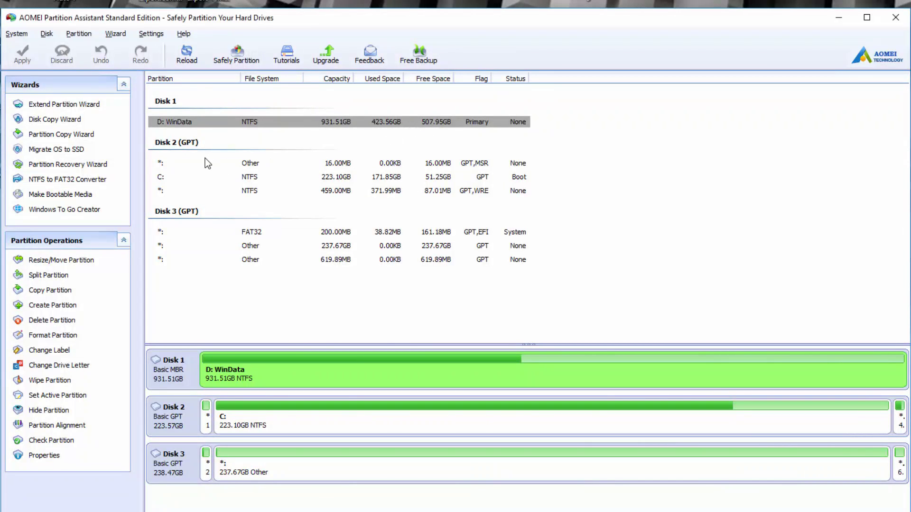
{"action": "key", "text": "Down"}
{"action": "key", "text": "Down"}
{"action": "key", "text": "Down"}
{"action": "key", "text": "Down"}
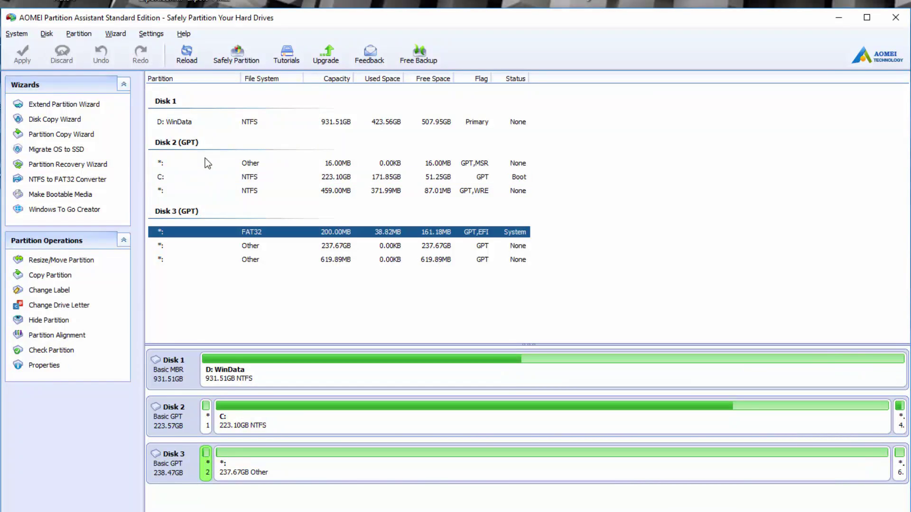
{"action": "key", "text": "Up"}
{"action": "key", "text": "Up"}
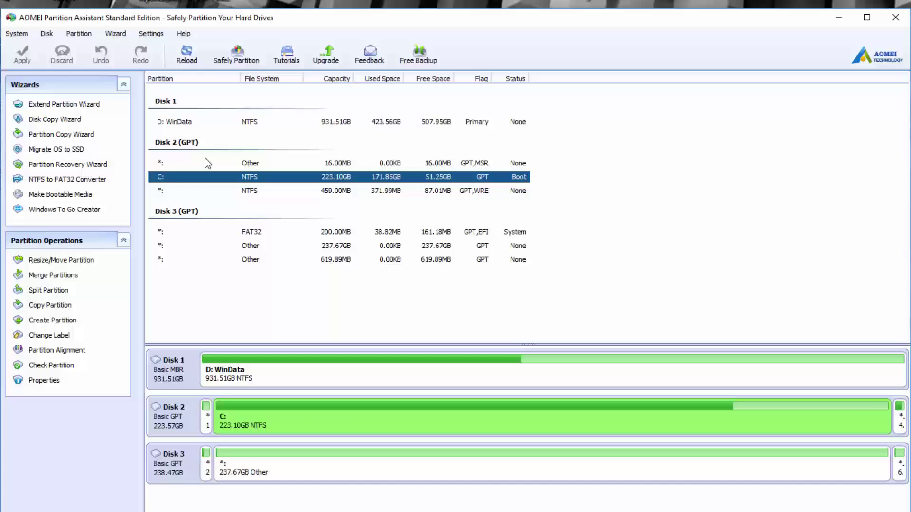
{"action": "key", "text": "Down"}
{"action": "key", "text": "Down"}
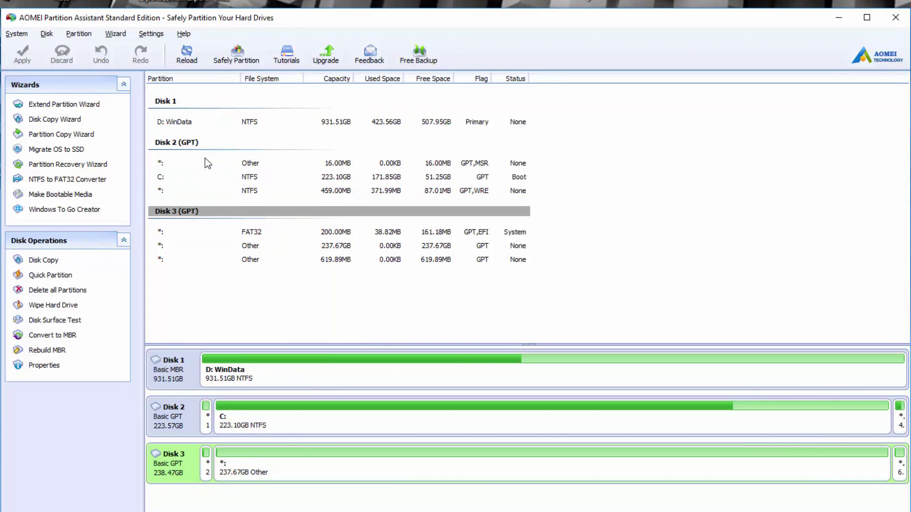
{"action": "key", "text": "Up"}
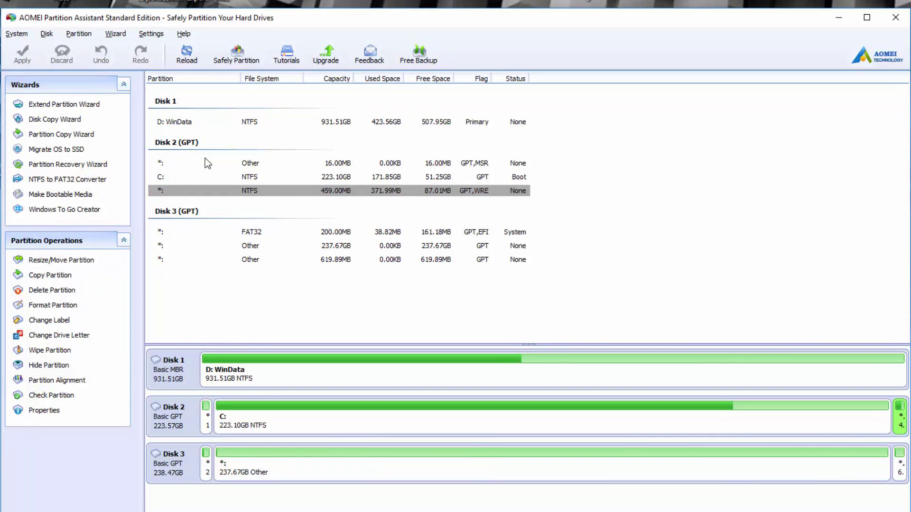
{"action": "left_click", "coordinate": [205, 163]}
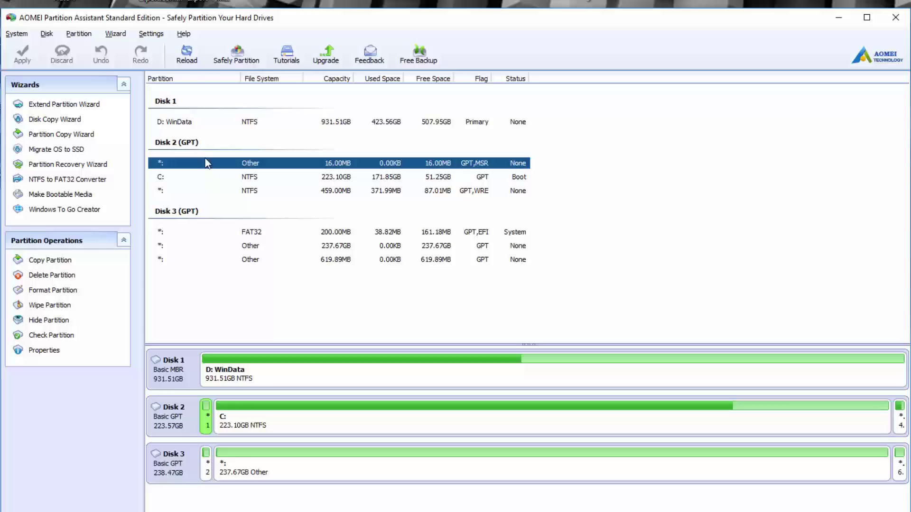
{"action": "key", "text": "Down"}
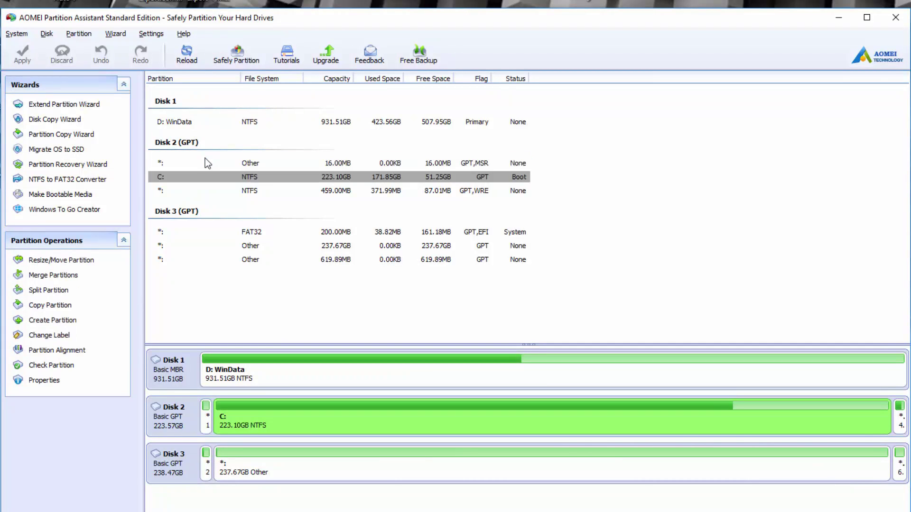
{"action": "key", "text": "Up"}
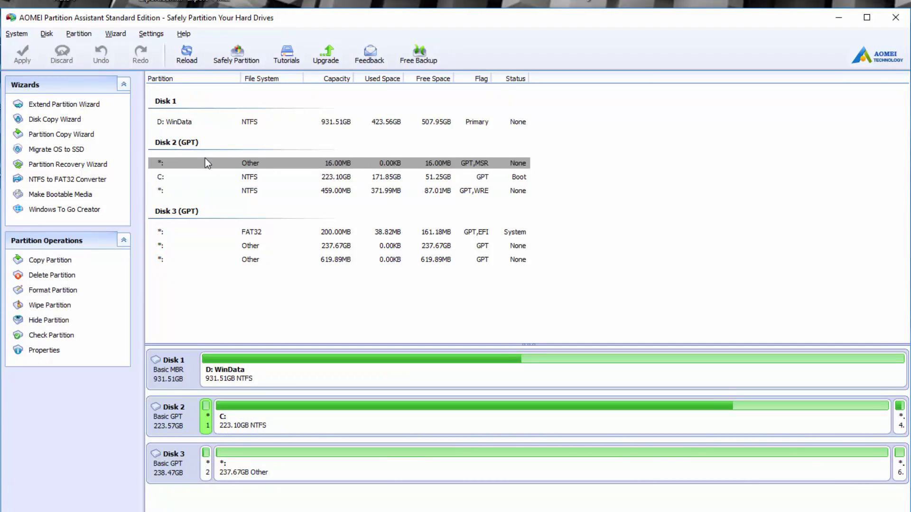
{"action": "key", "text": "Down"}
{"action": "key", "text": "Down"}
{"action": "key", "text": "Down"}
{"action": "key", "text": "Down"}
{"action": "key", "text": "Up"}
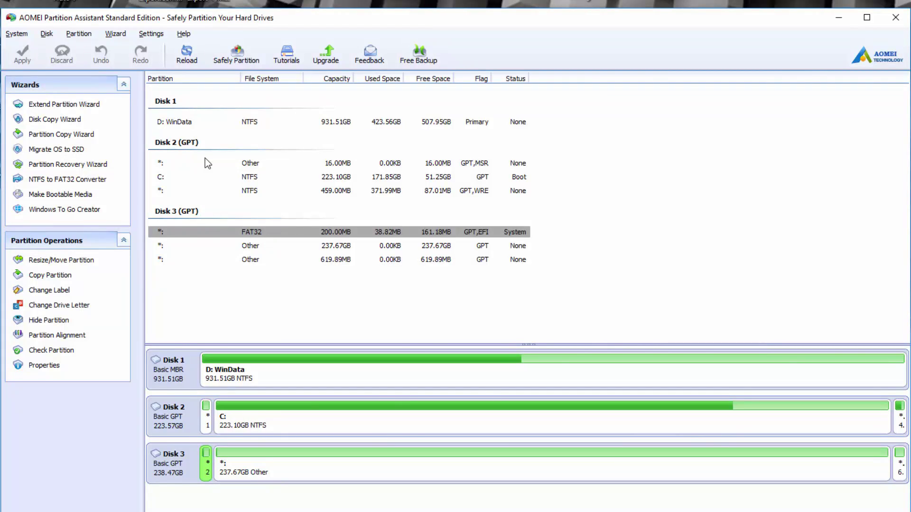
{"action": "key", "text": "Home"}
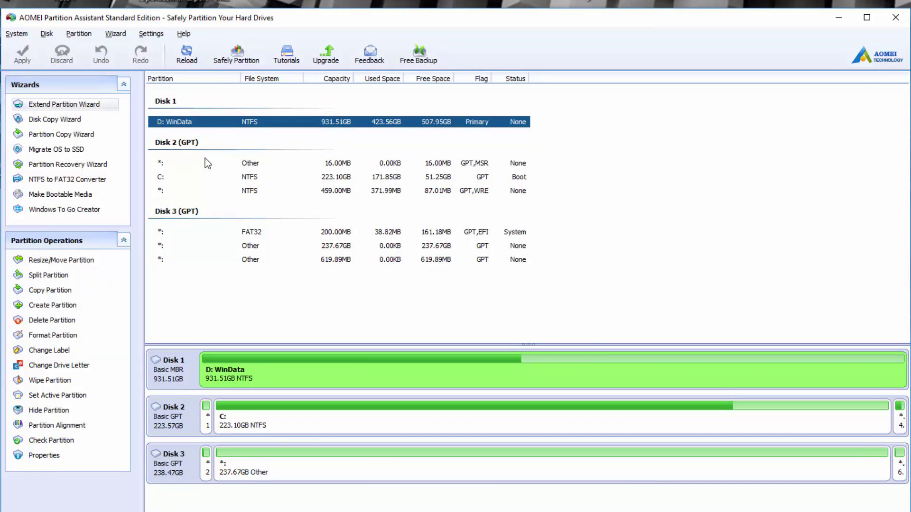
{"action": "key", "text": "Return"}
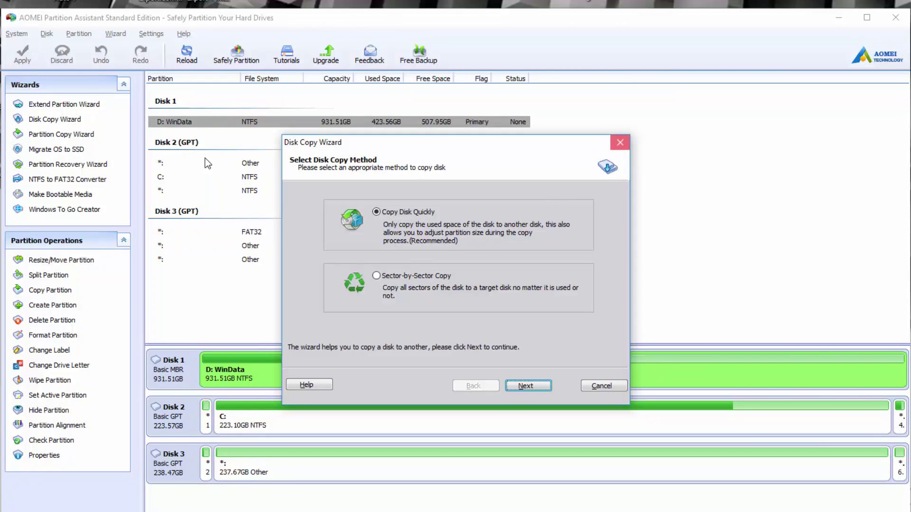
{"action": "key", "text": "Escape"}
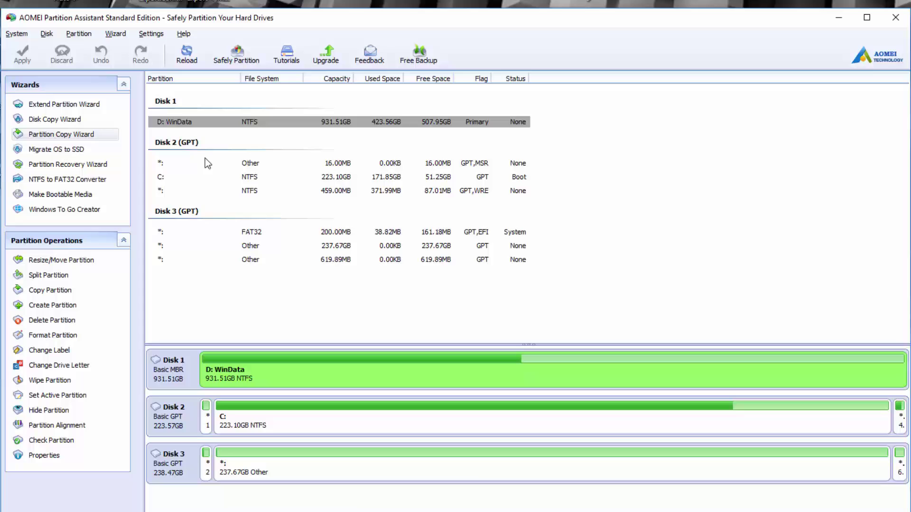
{"action": "key", "text": "Return"}
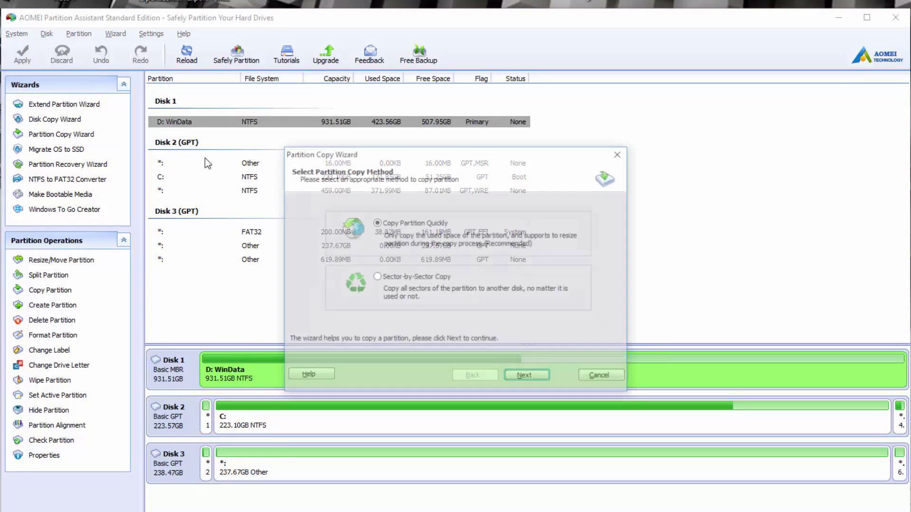
{"action": "key", "text": "Escape"}
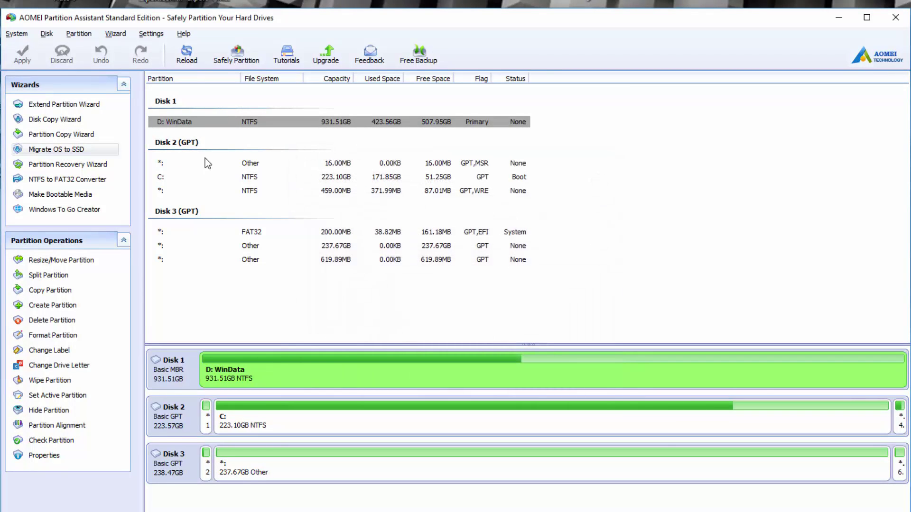
{"action": "key", "text": "Up"}
{"action": "key", "text": "Up"}
{"action": "key", "text": "Down"}
{"action": "key", "text": "Down"}
{"action": "key", "text": "Up"}
{"action": "key", "text": "Return"}
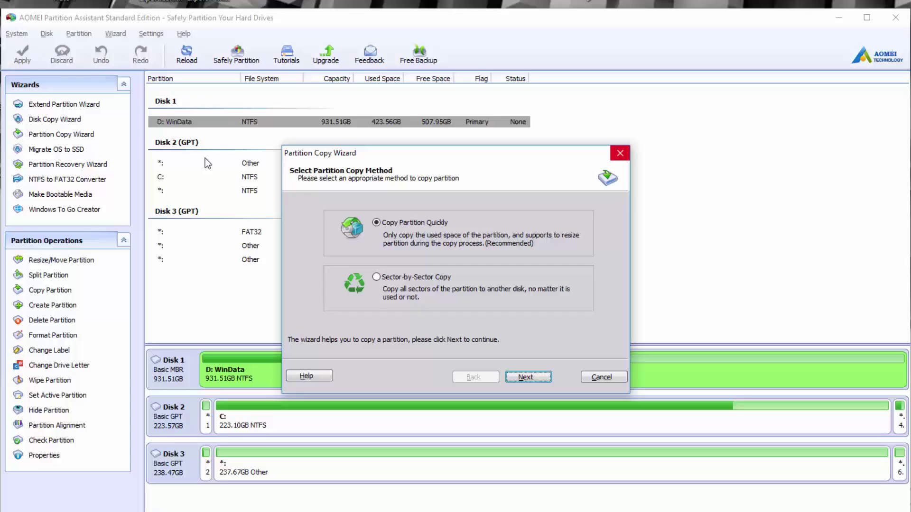
{"action": "key", "text": "Escape"}
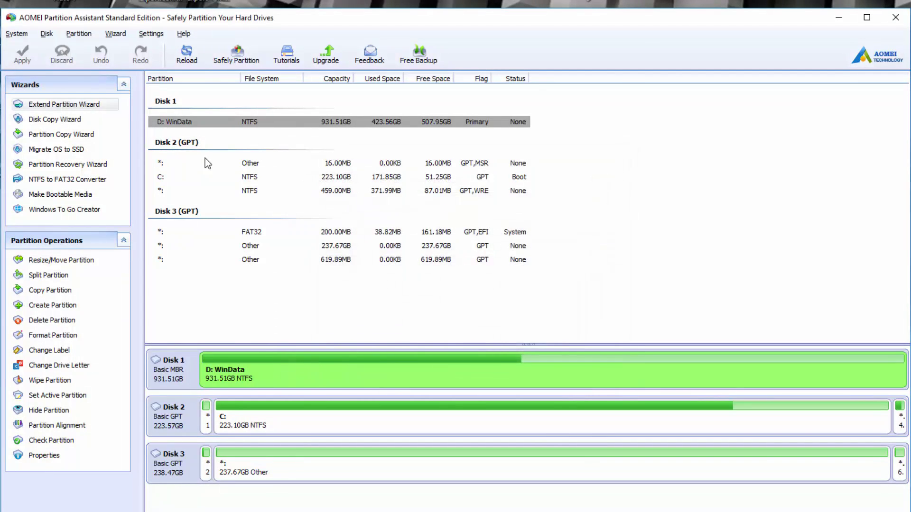
{"action": "key", "text": "Down"}
{"action": "key", "text": "Return"}
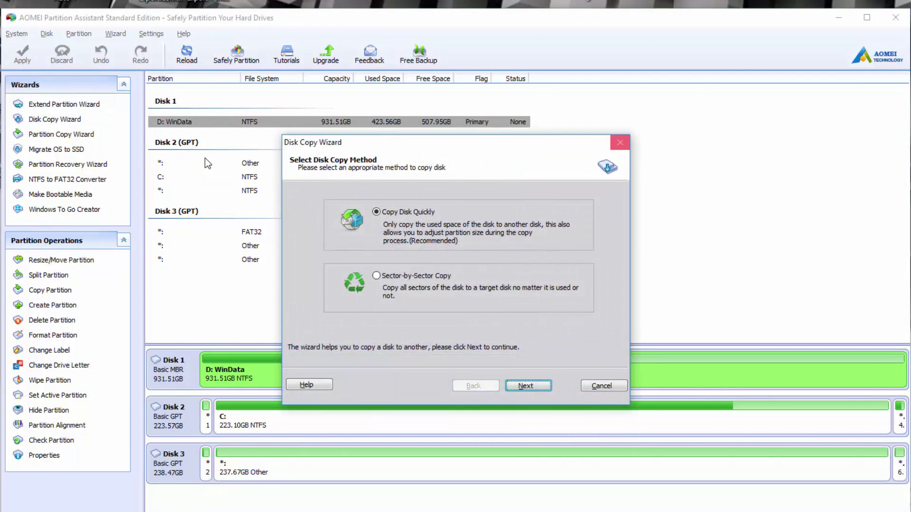
{"action": "key", "text": "Escape"}
{"action": "key", "text": "Down"}
{"action": "key", "text": "Down"}
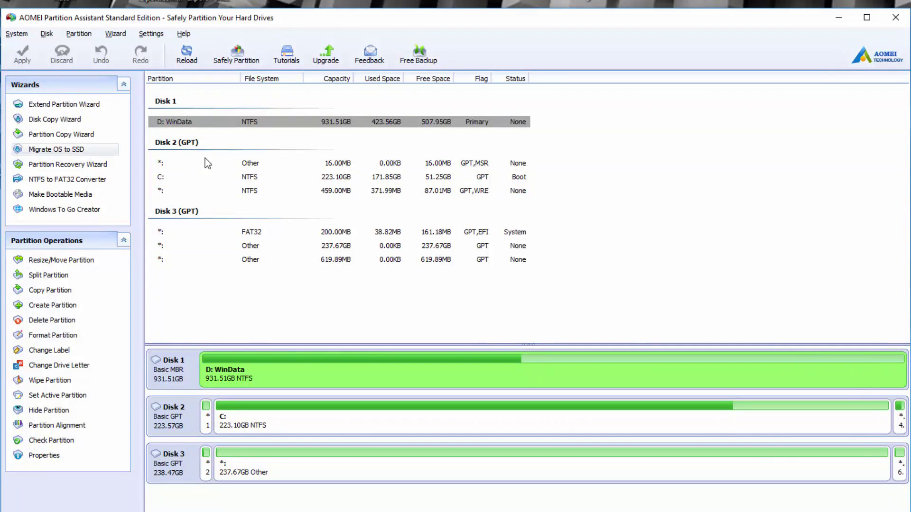
{"action": "key", "text": "Return"}
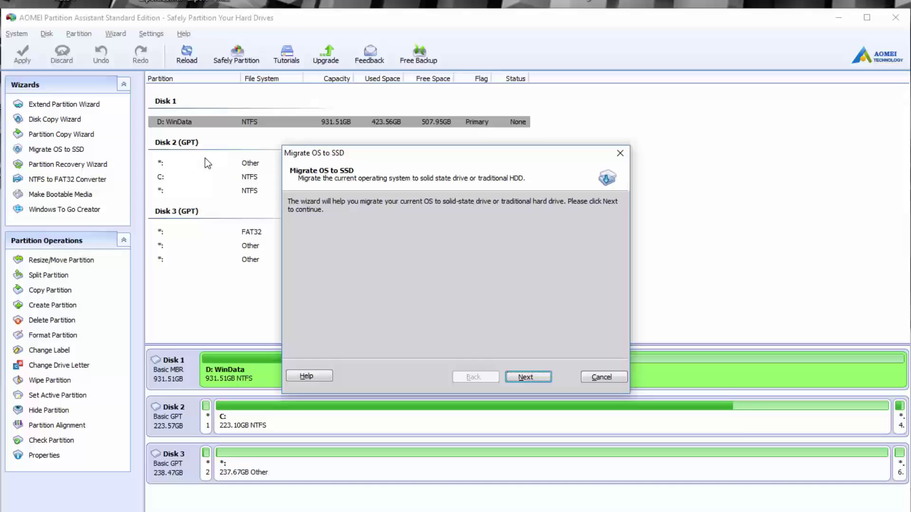
{"action": "key", "text": "Return"}
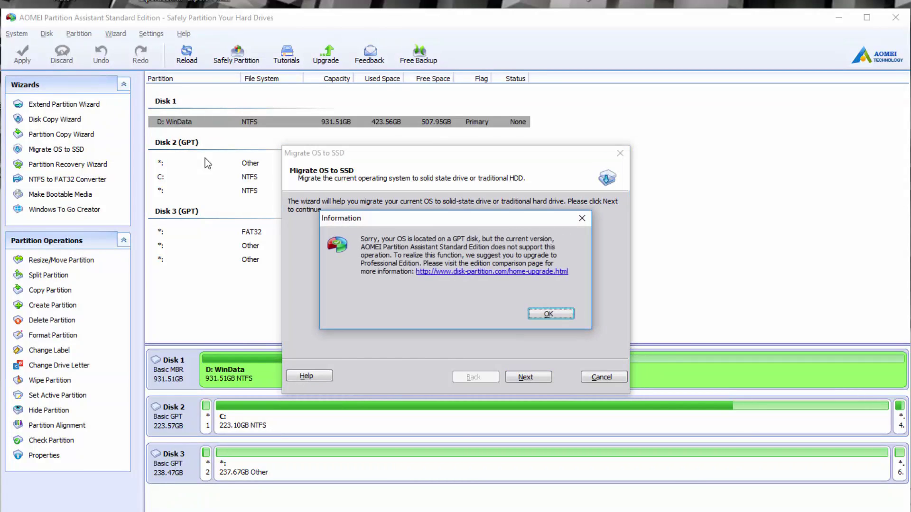
{"action": "key", "text": "Return"}
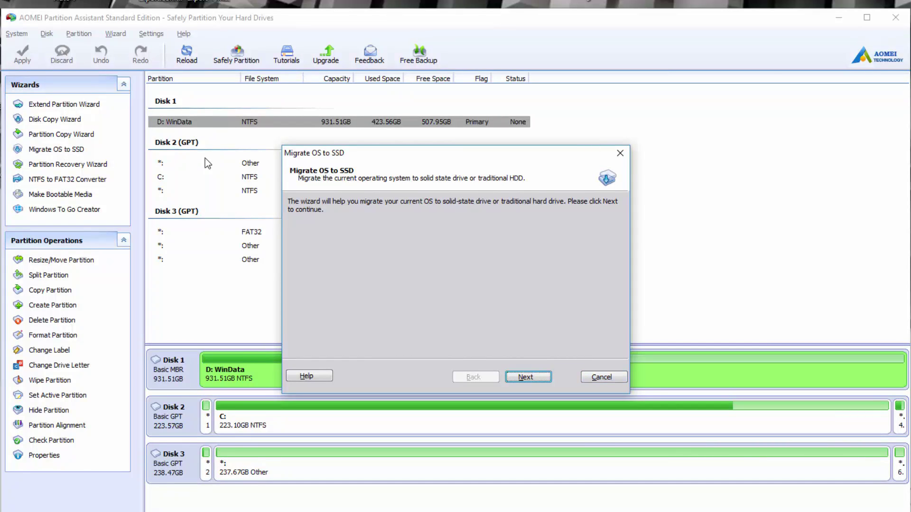
{"action": "key", "text": "Escape"}
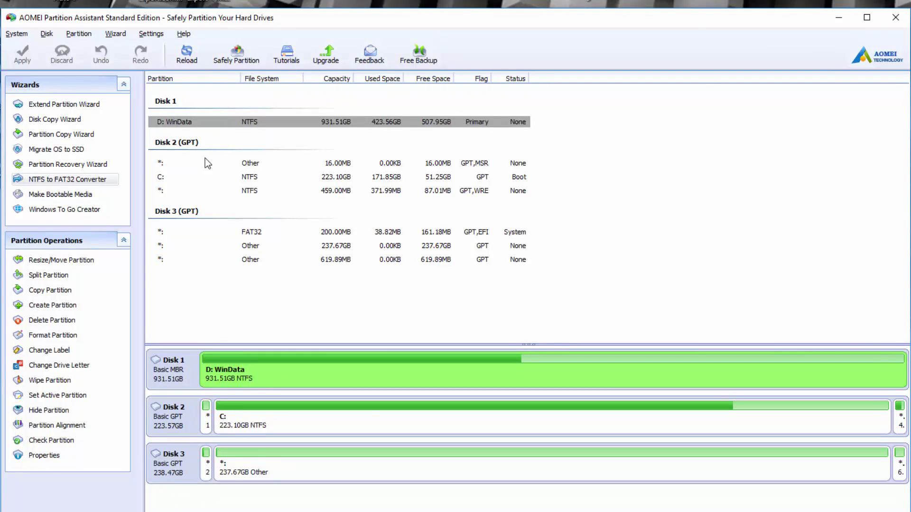
{"action": "key", "text": "Up"}
{"action": "key", "text": "Up"}
{"action": "key", "text": "Up"}
{"action": "key", "text": "Down"}
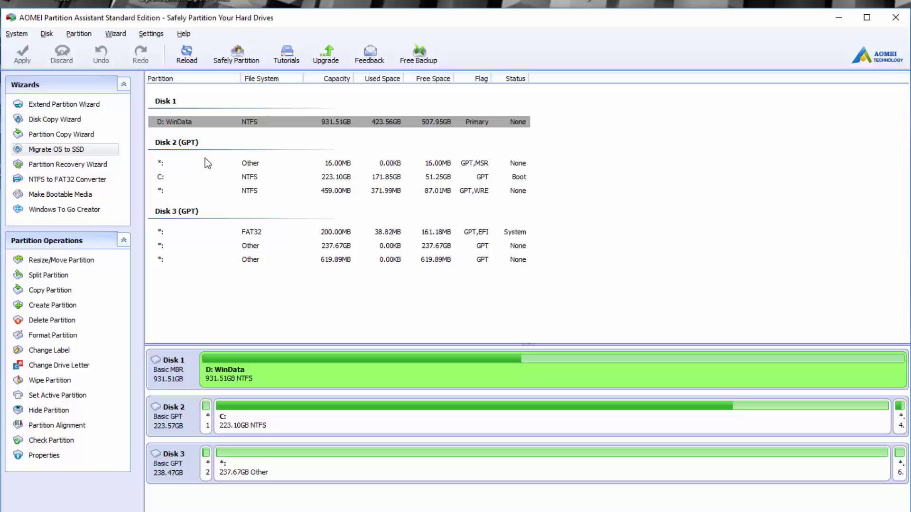
{"action": "key", "text": "Down"}
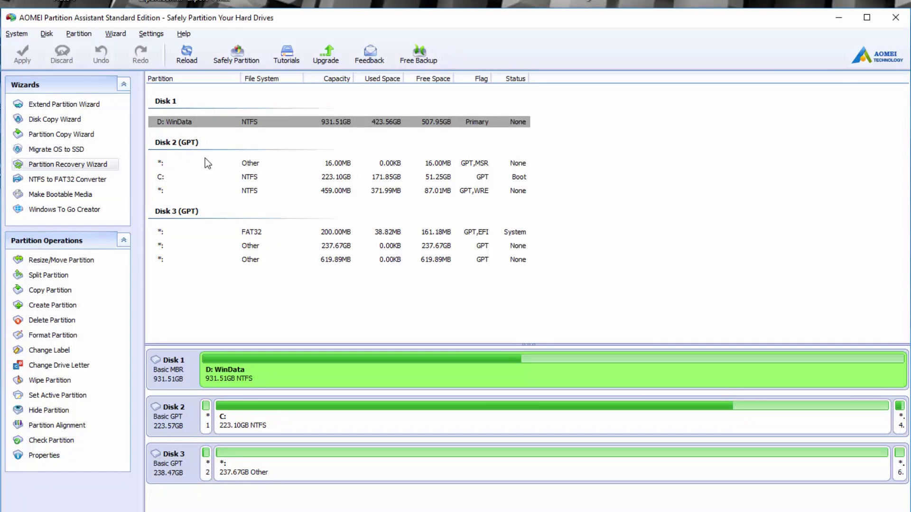
{"action": "key", "text": "Return"}
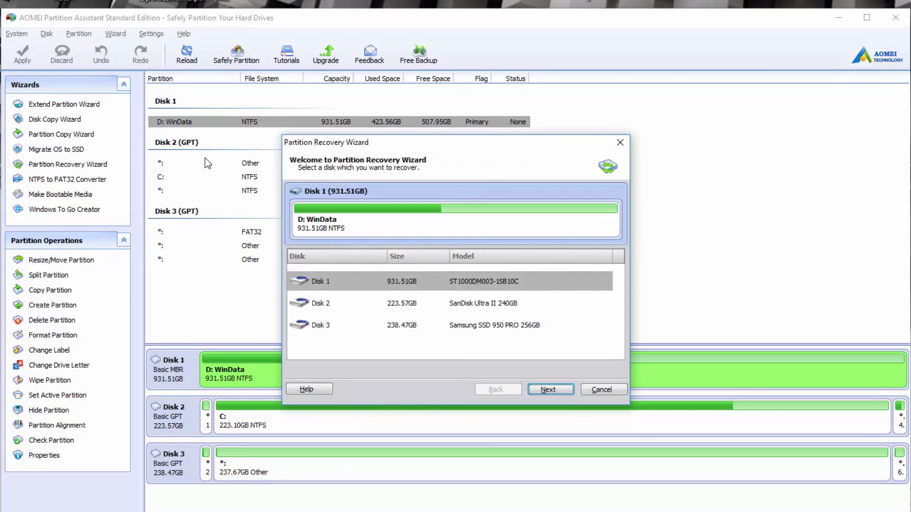
{"action": "key", "text": "Escape"}
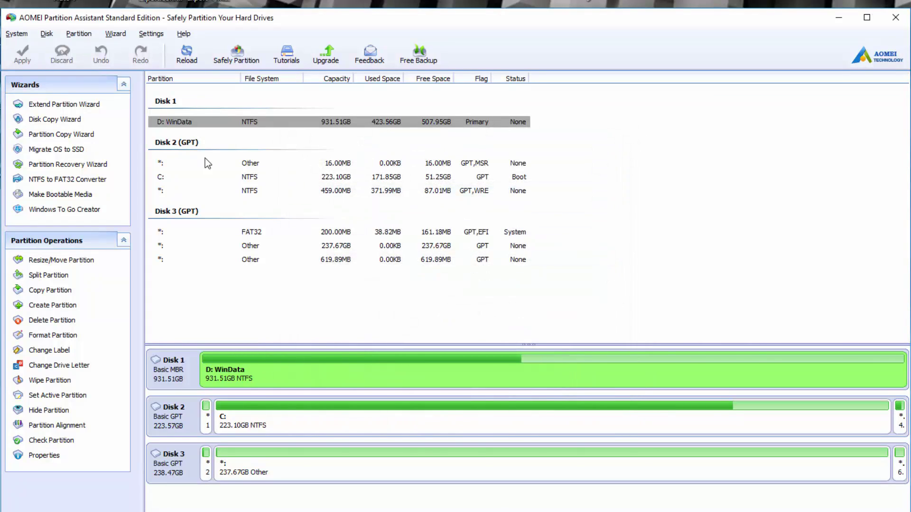
{"action": "key", "text": "Down"}
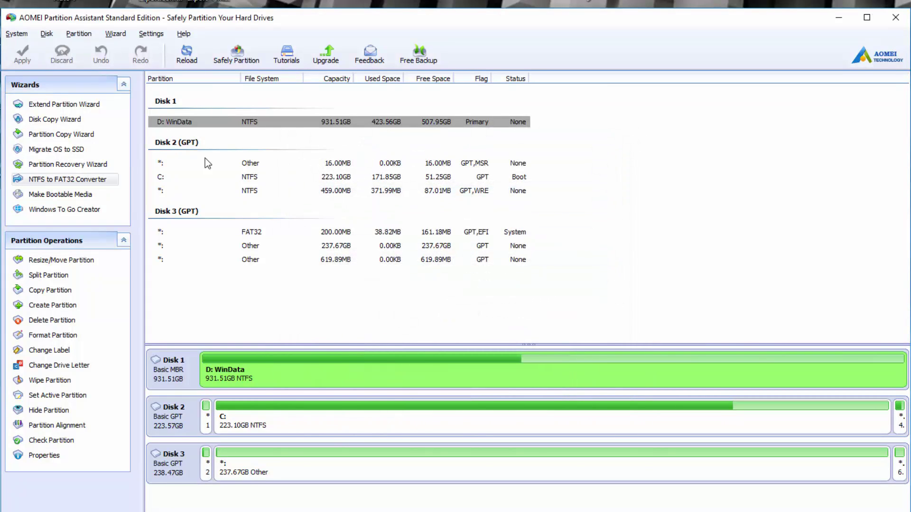
{"action": "key", "text": "Return"}
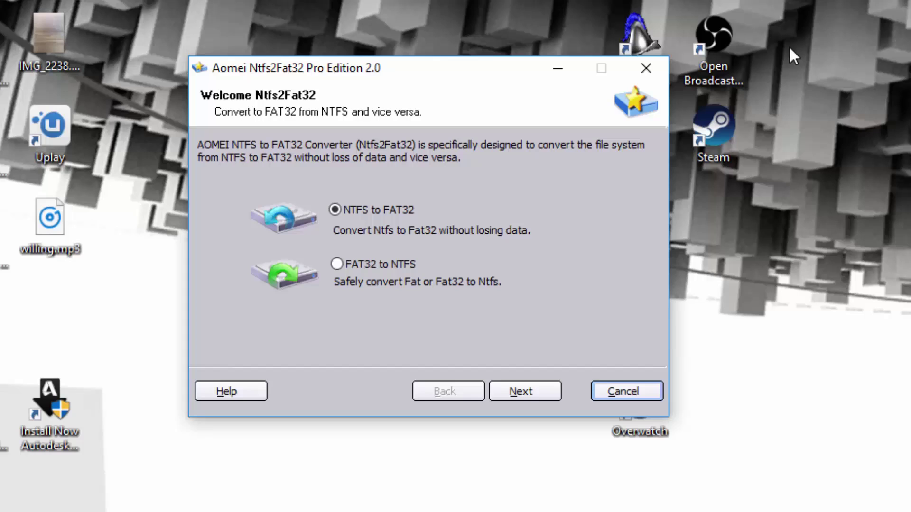
{"action": "key", "text": "Return"}
Exit the converter, then open and cancel the Make Bootable Media and Windows To Go Creator wizards
{"action": "key", "text": "Return"}
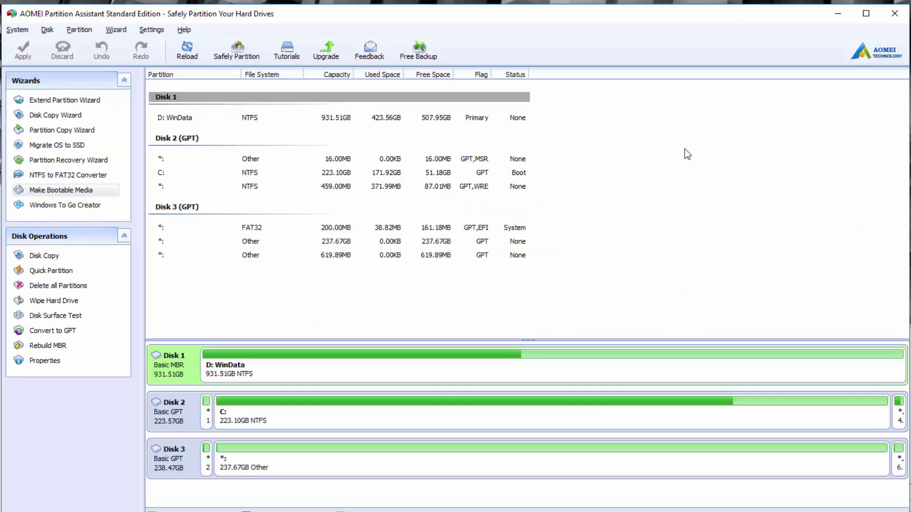
{"action": "key", "text": "Return"}
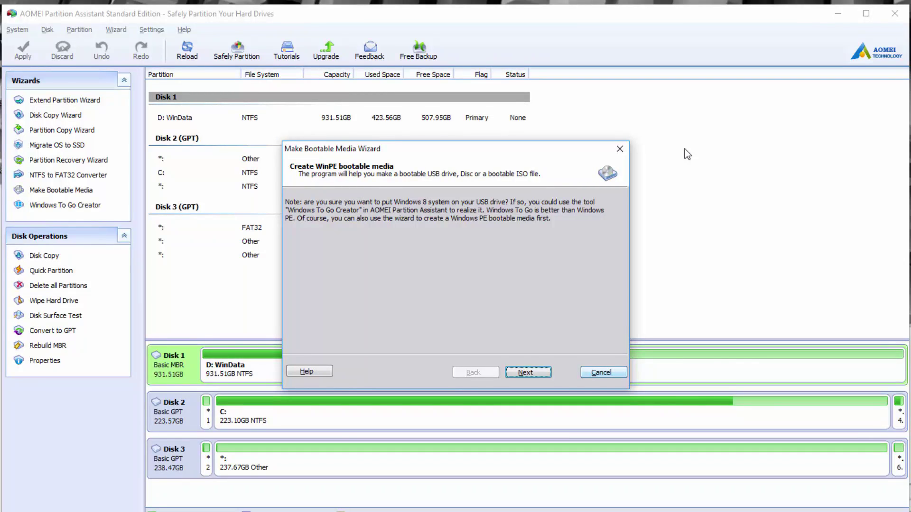
{"action": "key", "text": "Escape"}
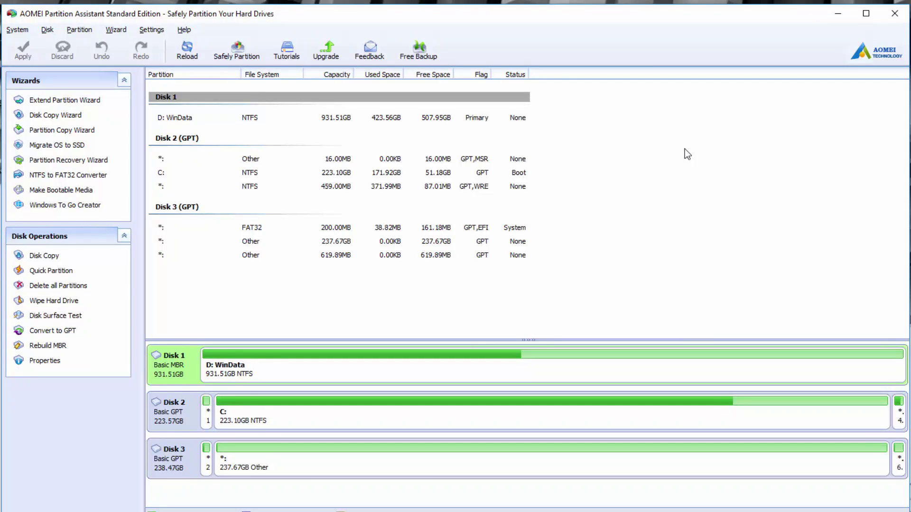
{"action": "key", "text": "Down"}
{"action": "key", "text": "Return"}
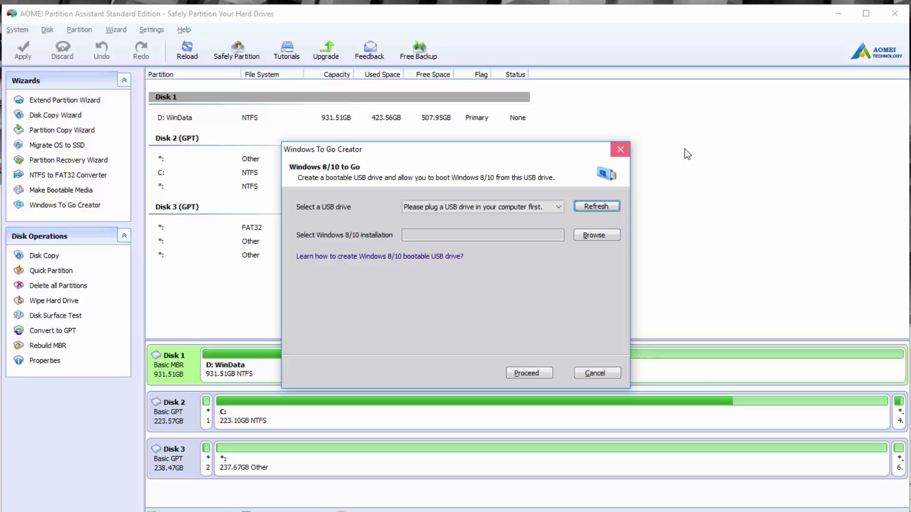
{"action": "key", "text": "Escape"}
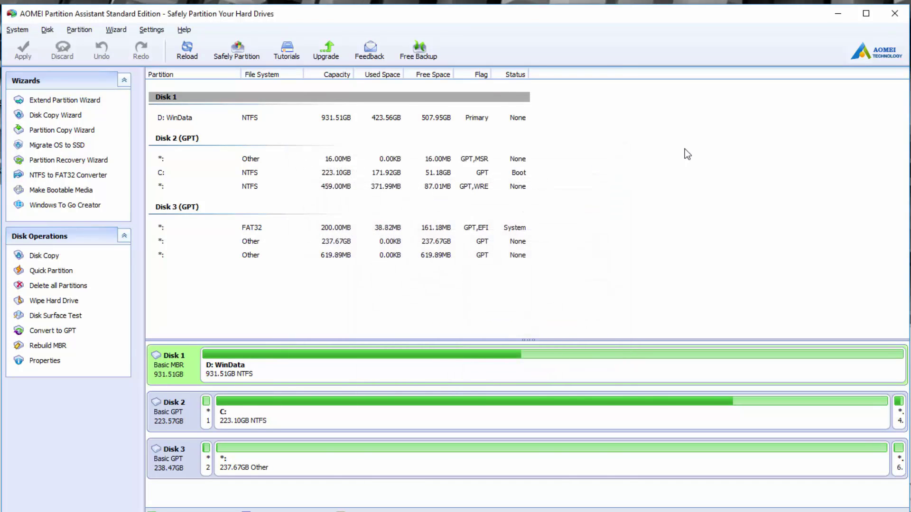
Open and cancel the Disk Copy wizard, then open Quick Partition for the 931.51GB Disk 1
{"action": "key", "text": "Down"}
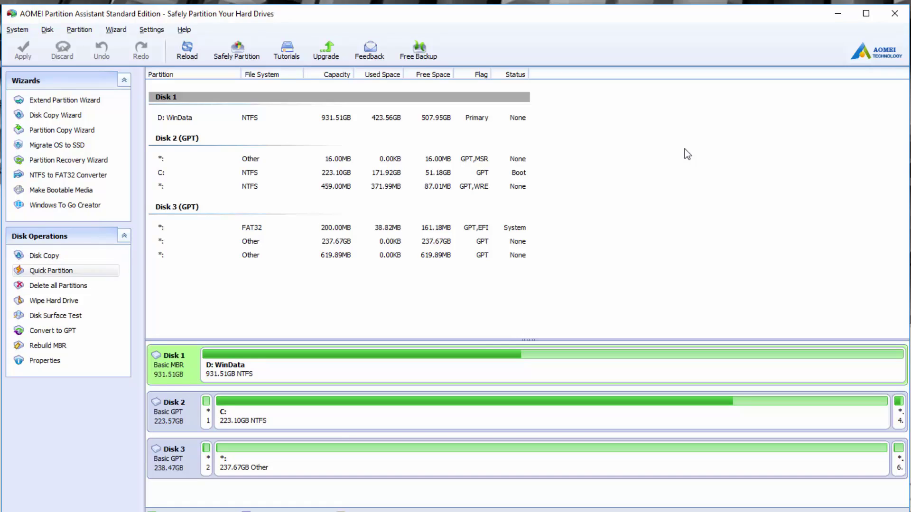
{"action": "key", "text": "Up"}
{"action": "key", "text": "Return"}
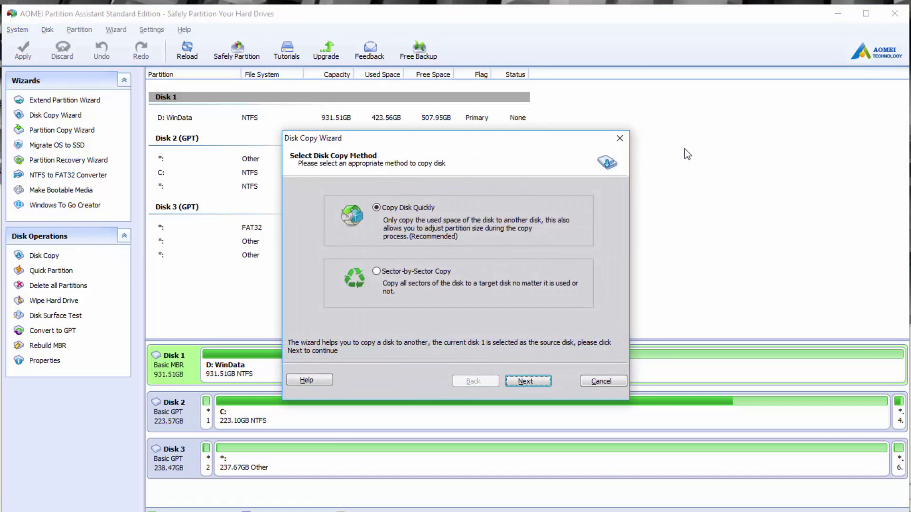
{"action": "key", "text": "Escape"}
{"action": "key", "text": "Down"}
{"action": "key", "text": "Return"}
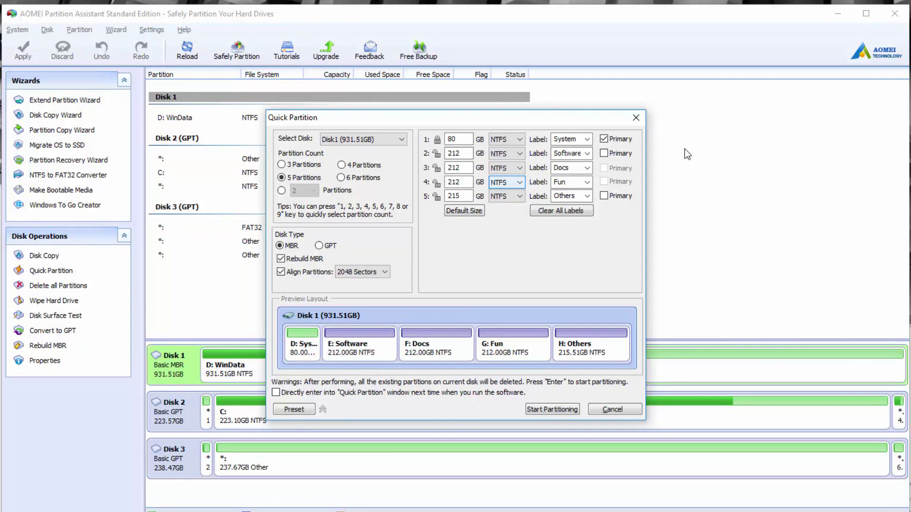
{"action": "key", "text": "shift+Tab"}
{"action": "key", "text": "shift+Tab"}
{"action": "key", "text": "shift+Tab"}
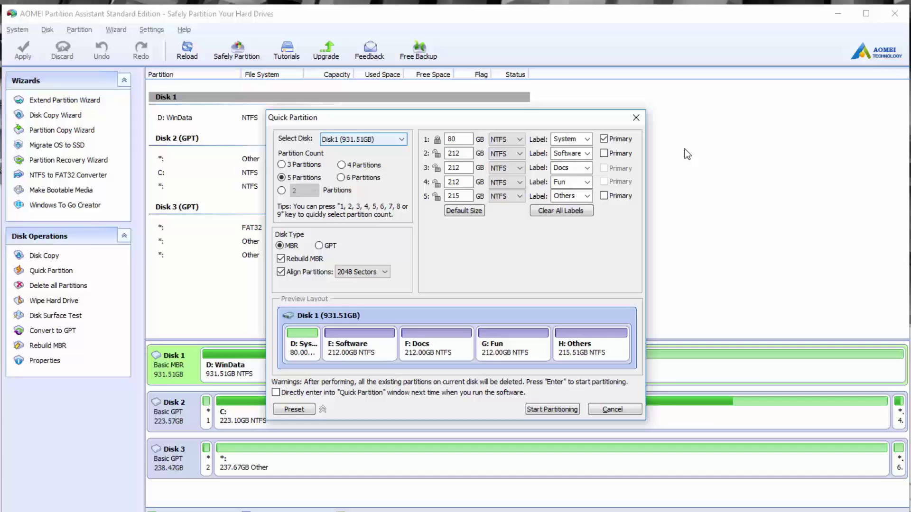
{"action": "key", "text": "shift+Tab"}
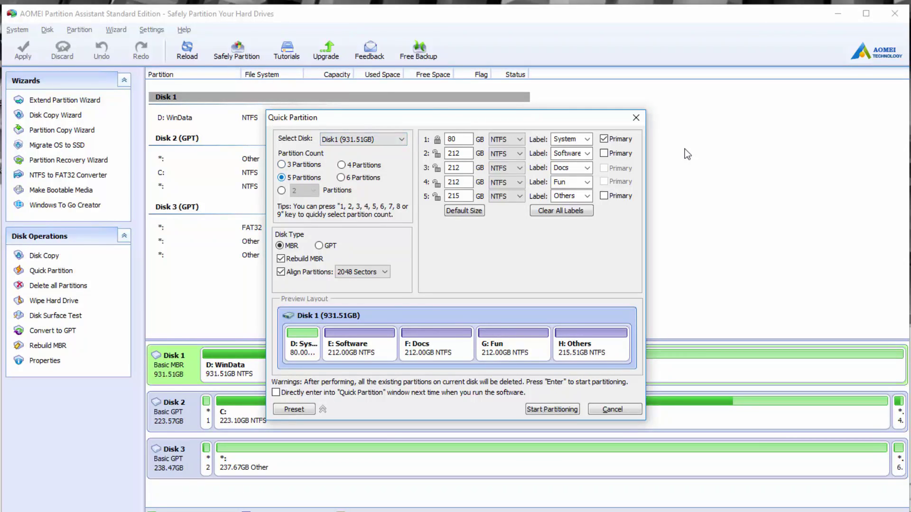
{"action": "key", "text": "shift+Tab"}
{"action": "key", "text": "shift+Tab"}
{"action": "key", "text": "shift+Tab"}
{"action": "key", "text": "shift+Tab"}
{"action": "key", "text": "alt+Down"}
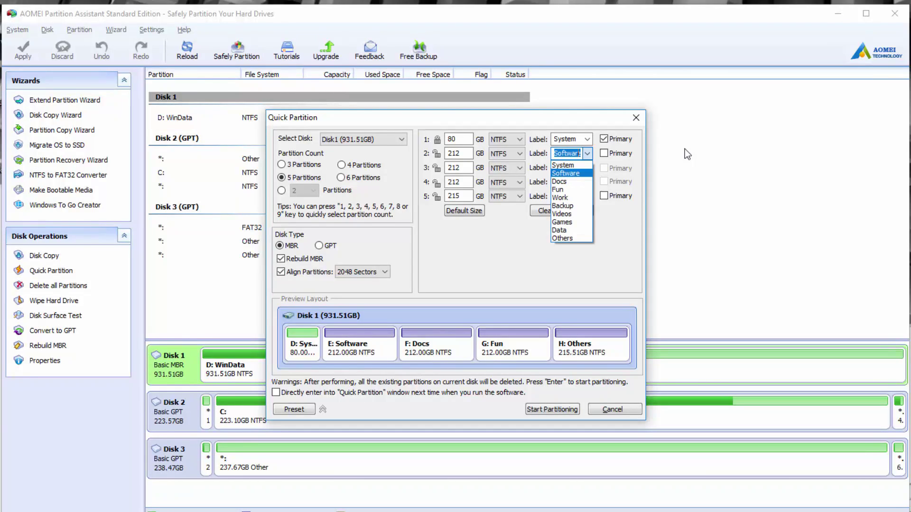
{"action": "key", "text": "Escape"}
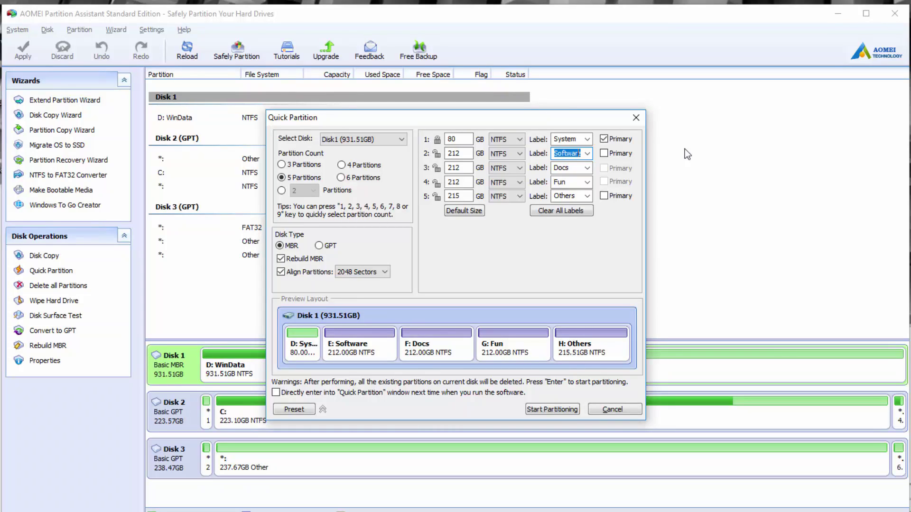
Close Quick Partition without partitioning, then open and cancel the Wipe Hard Drive options
{"action": "key", "text": "Escape"}
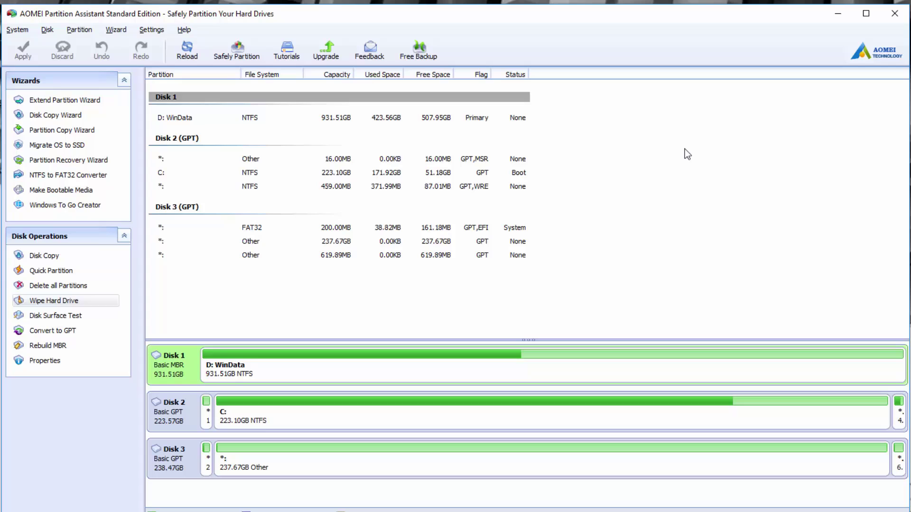
{"action": "key", "text": "Down"}
{"action": "key", "text": "Down"}
{"action": "key", "text": "Return"}
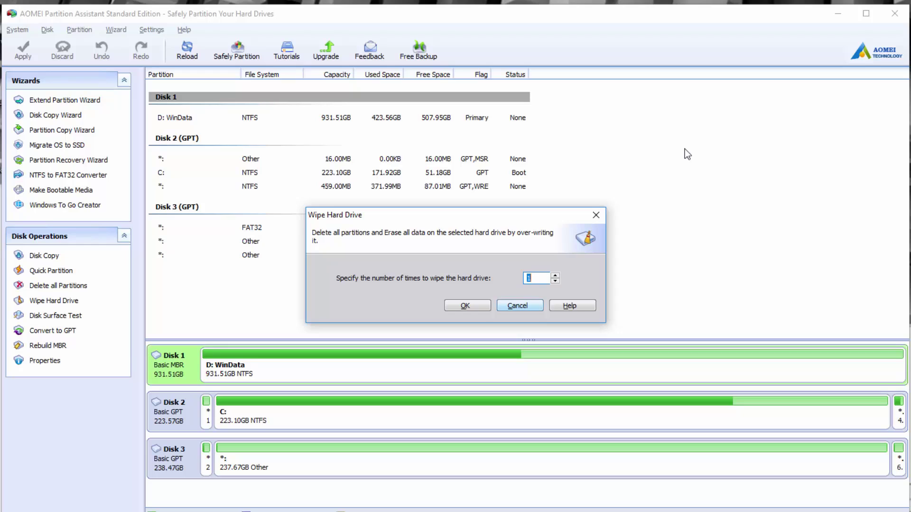
{"action": "key", "text": "Escape"}
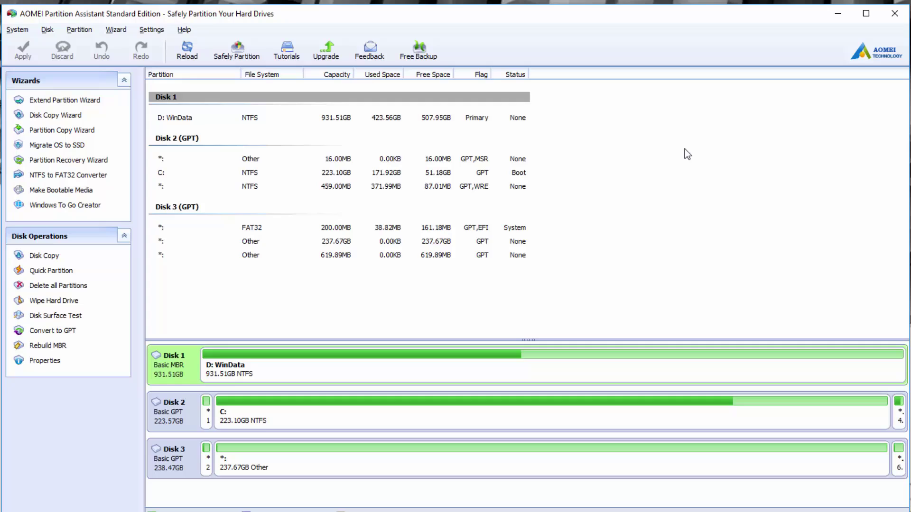
Move past Disk Surface Test and GPT conversion to Rebuild MBR, open it and cancel
{"action": "key", "text": "Down"}
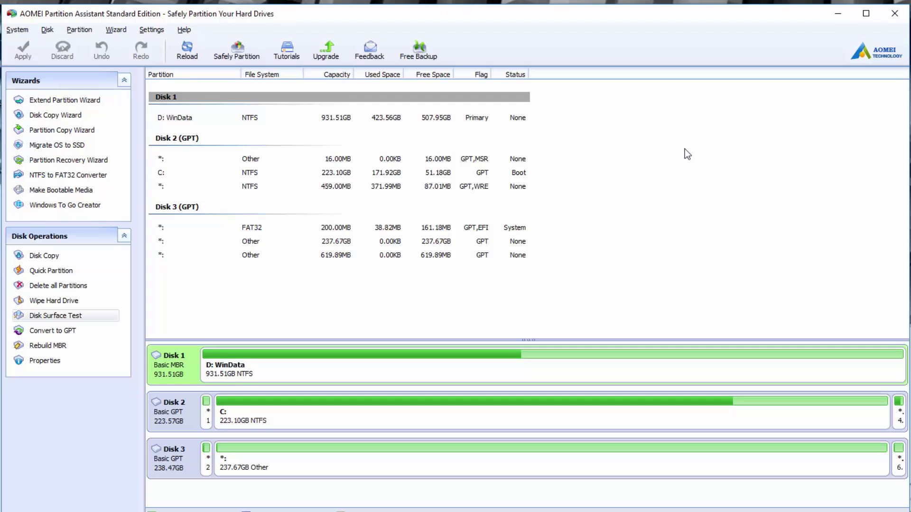
{"action": "key", "text": "Down"}
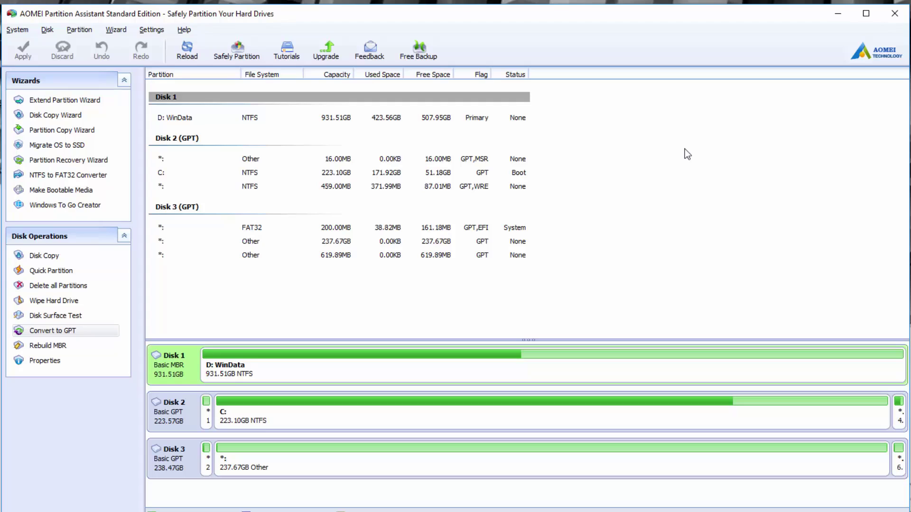
{"action": "key", "text": "Down"}
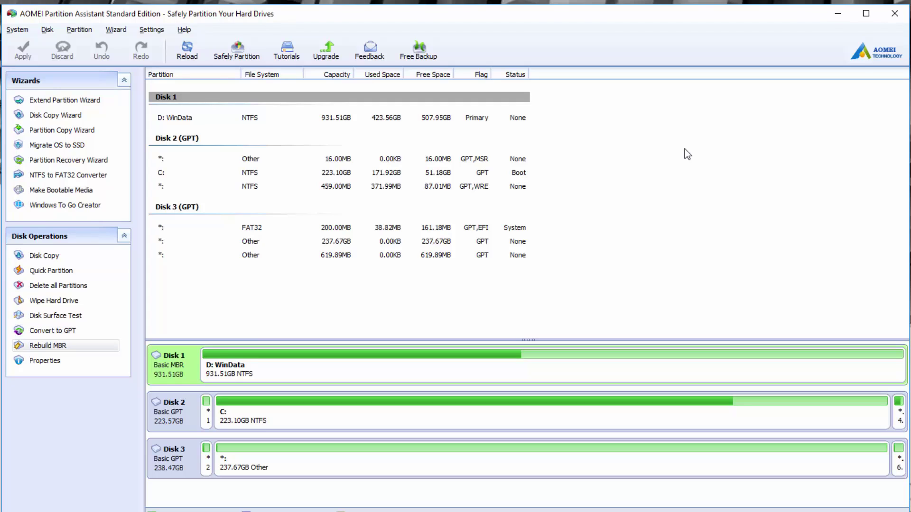
{"action": "key", "text": "Return"}
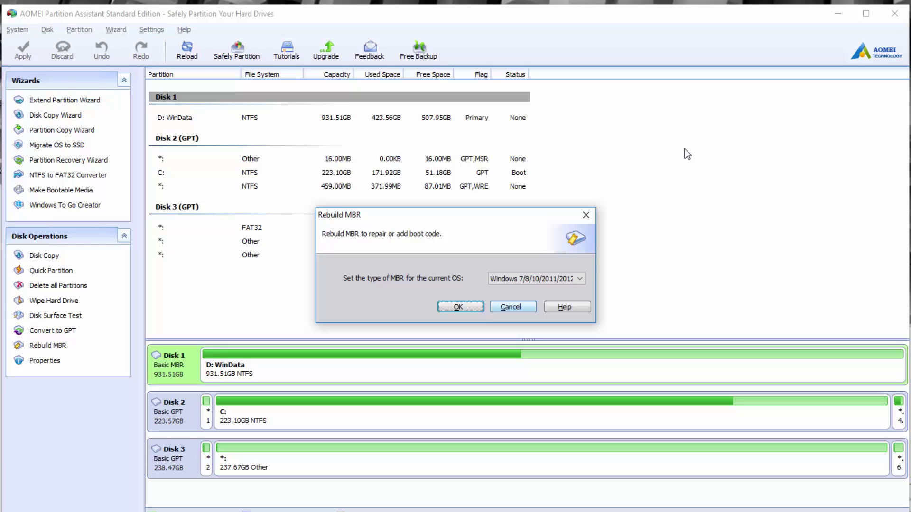
{"action": "key", "text": "Tab"}
{"action": "key", "text": "Return"}
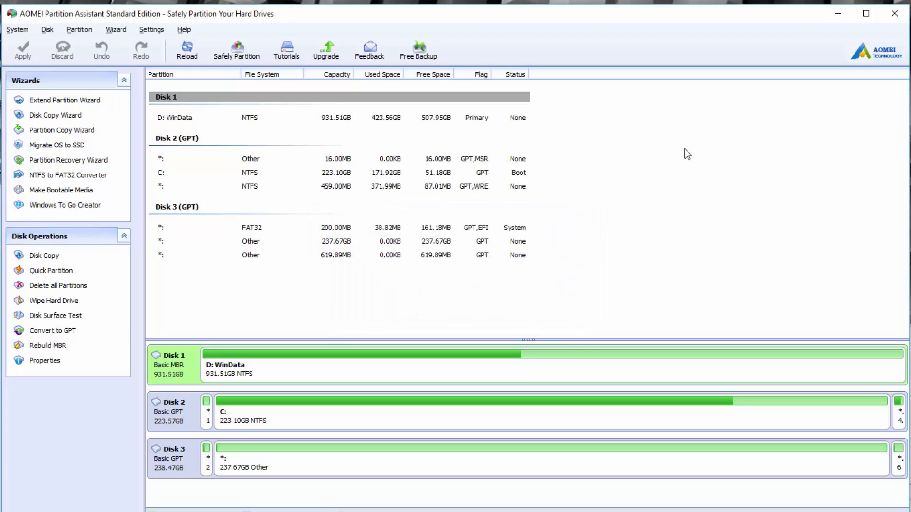
{"action": "key", "text": "Down"}
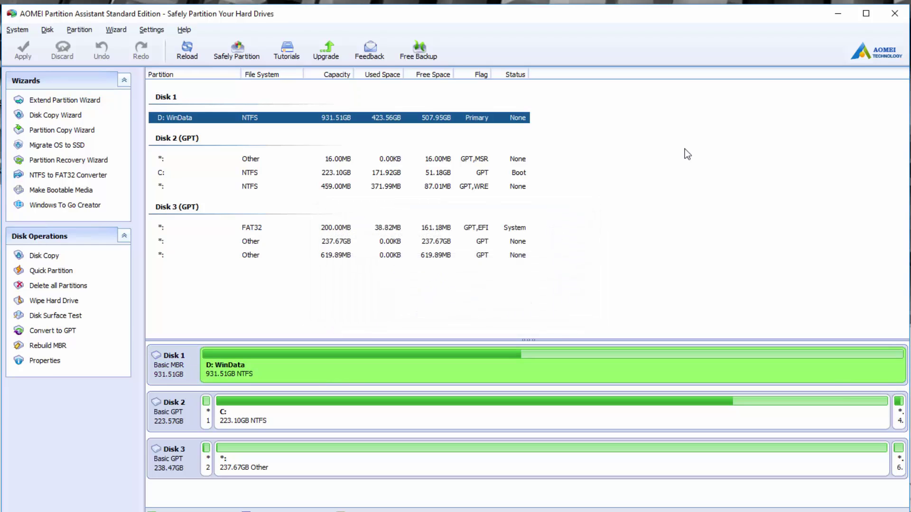
{"action": "key", "text": "Menu"}
{"action": "key", "text": "Down"}
{"action": "key", "text": "Down"}
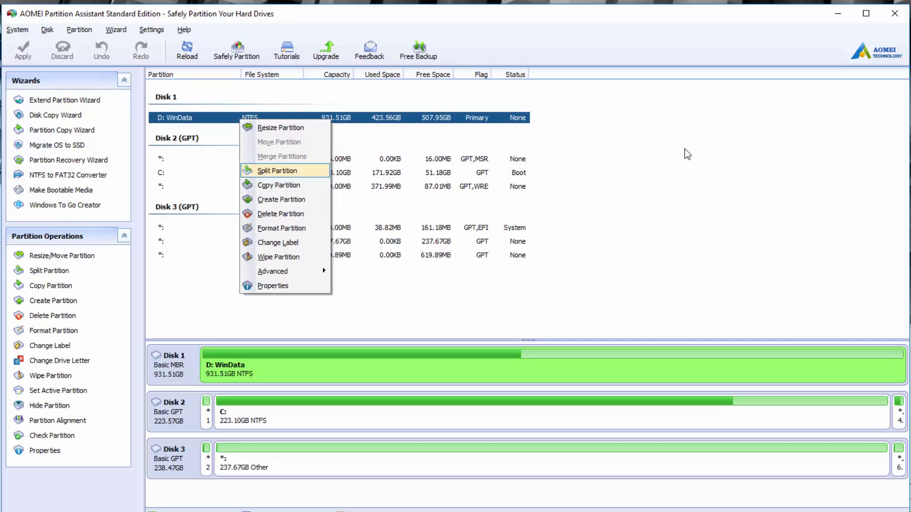
{"action": "key", "text": "Return"}
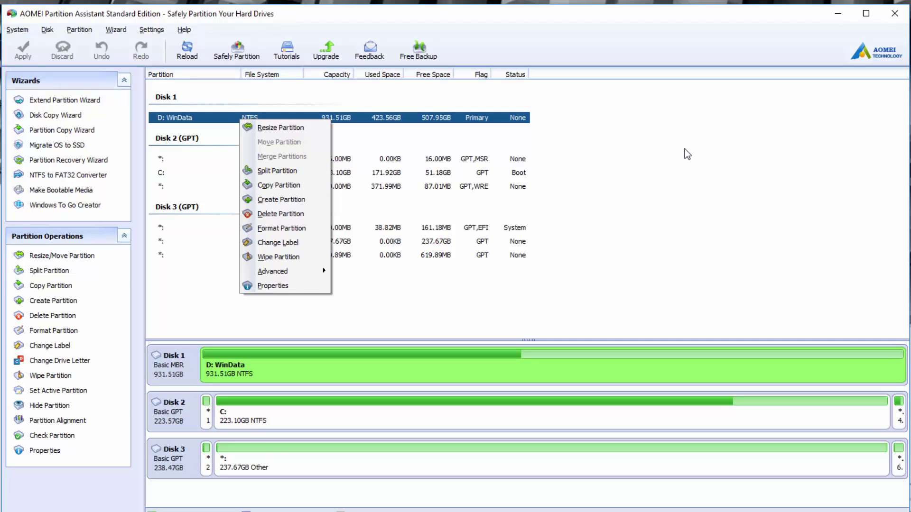
{"action": "key", "text": "Escape"}
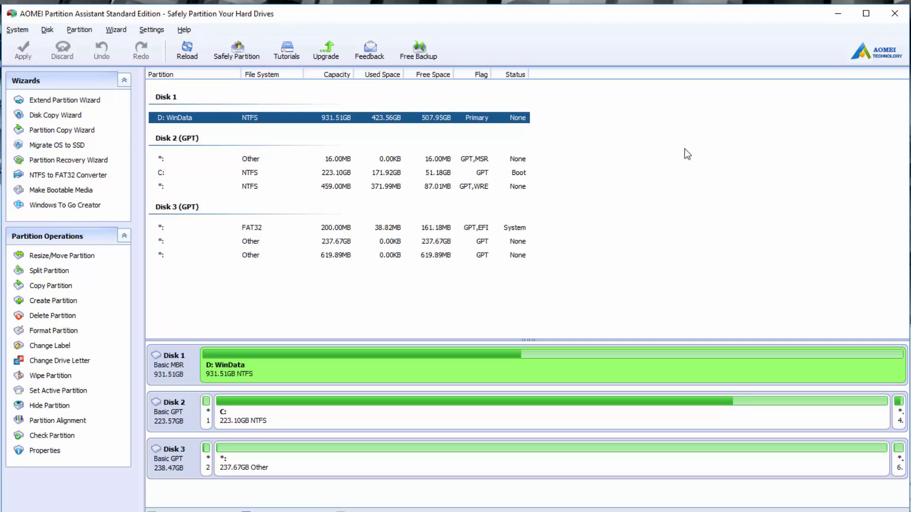
{"action": "key", "text": "alt+p"}
{"action": "key", "text": "Escape"}
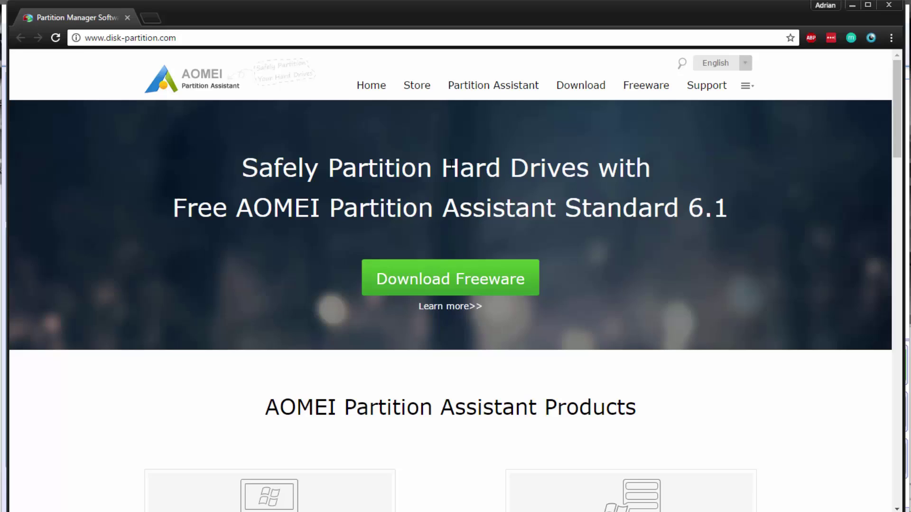
Open the Edition Comparison page and review prices from free Standard/Lite through Pro $49.95 to Technician $699
{"action": "mouse_move", "coordinate": [494, 86]}
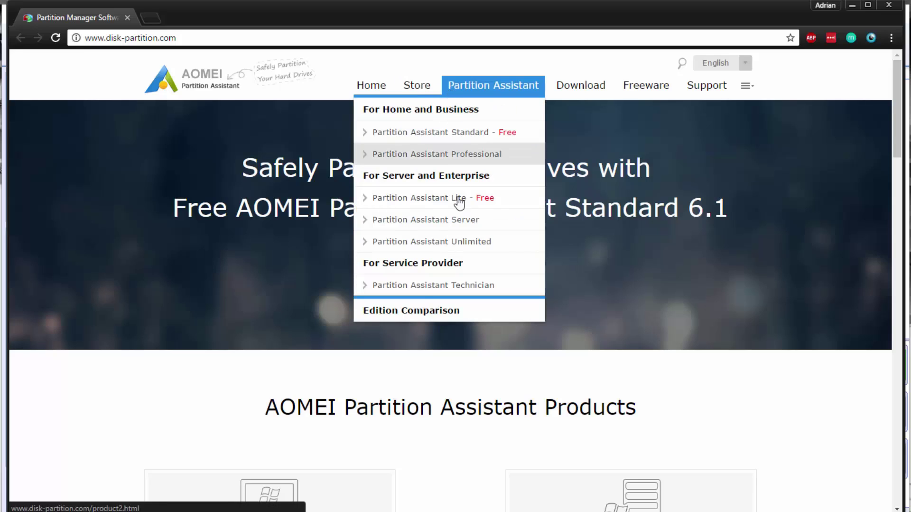
{"action": "left_click", "coordinate": [420, 311]}
{"action": "scroll", "coordinate": [421, 311], "scroll_direction": "down", "scroll_amount": 6}
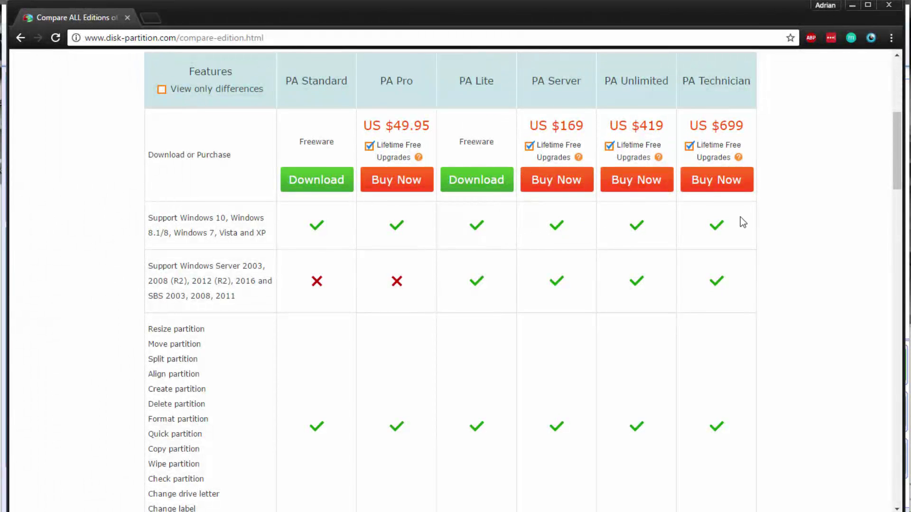
{"action": "scroll", "coordinate": [456, 342], "scroll_direction": "down", "scroll_amount": 3}
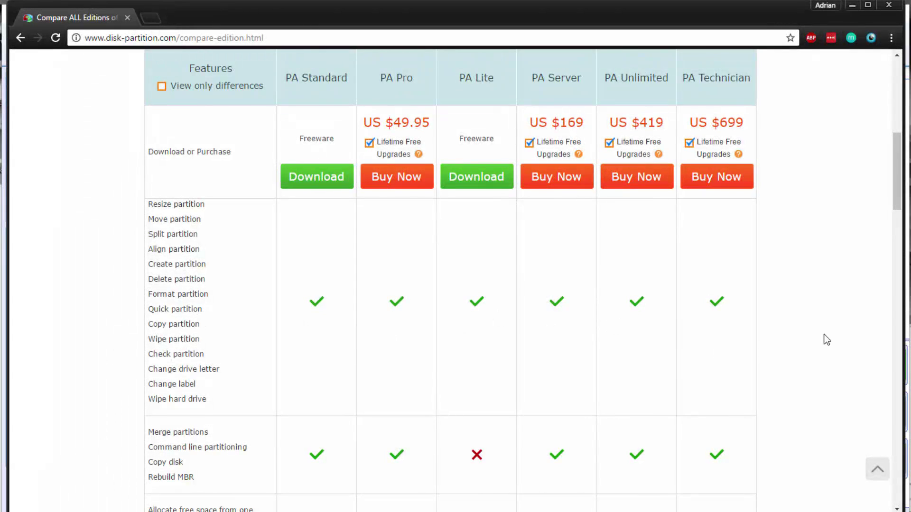
{"action": "scroll", "coordinate": [632, 351], "scroll_direction": "down", "scroll_amount": 3}
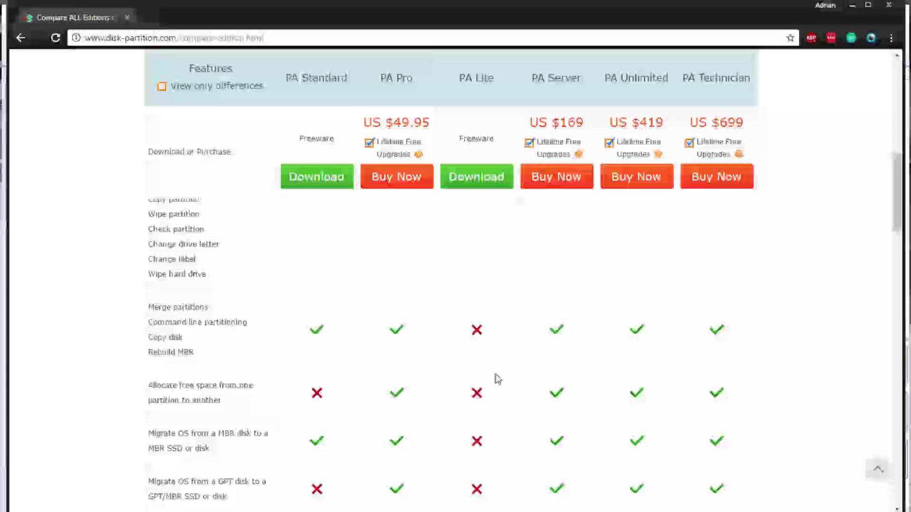
{"action": "scroll", "coordinate": [521, 363], "scroll_direction": "down", "scroll_amount": 4}
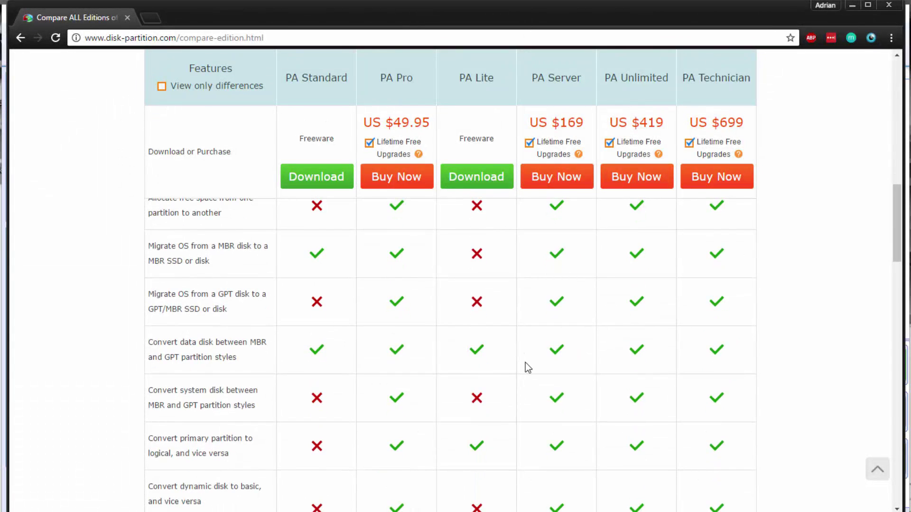
{"action": "scroll", "coordinate": [511, 363], "scroll_direction": "down", "scroll_amount": 4}
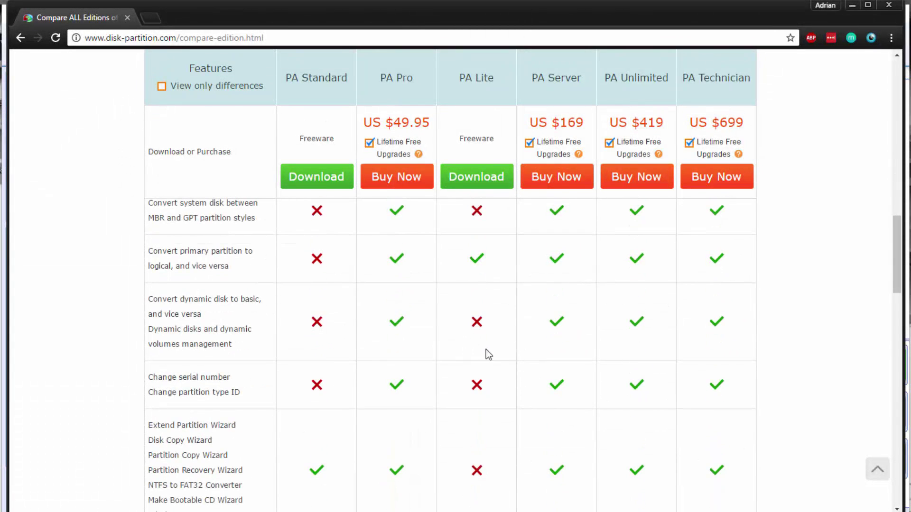
{"action": "scroll", "coordinate": [537, 466], "scroll_direction": "down", "scroll_amount": 10}
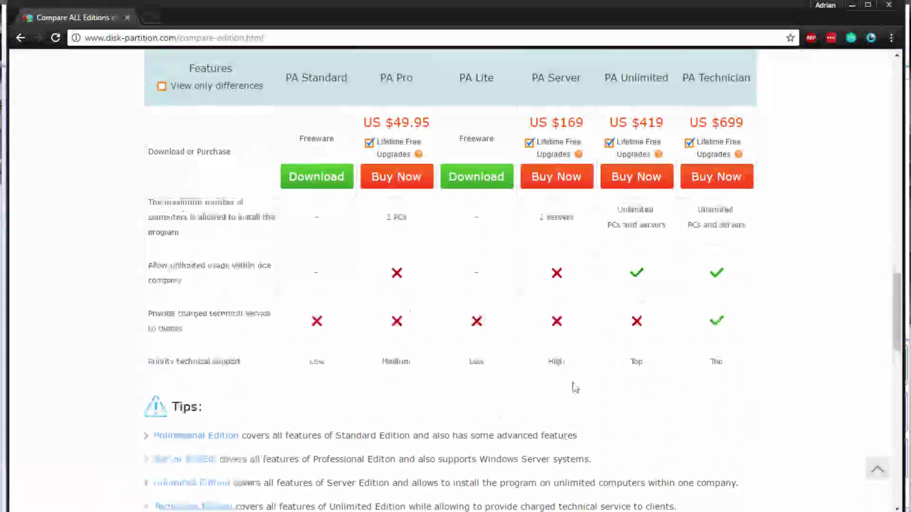
{"action": "scroll", "coordinate": [575, 387], "scroll_direction": "up", "scroll_amount": 1}
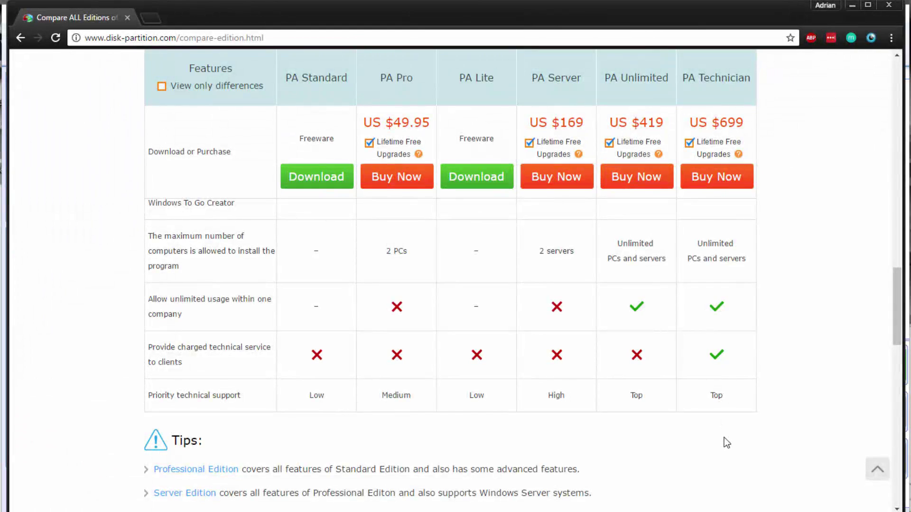
{"action": "scroll", "coordinate": [724, 438], "scroll_direction": "up", "scroll_amount": 5}
{"action": "scroll", "coordinate": [726, 443], "scroll_direction": "up", "scroll_amount": 10}
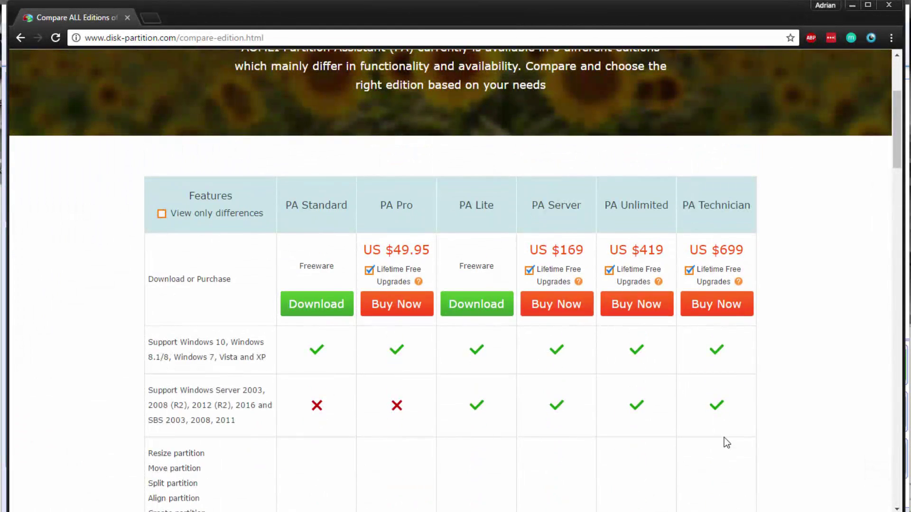
{"action": "scroll", "coordinate": [726, 442], "scroll_direction": "up", "scroll_amount": 3}
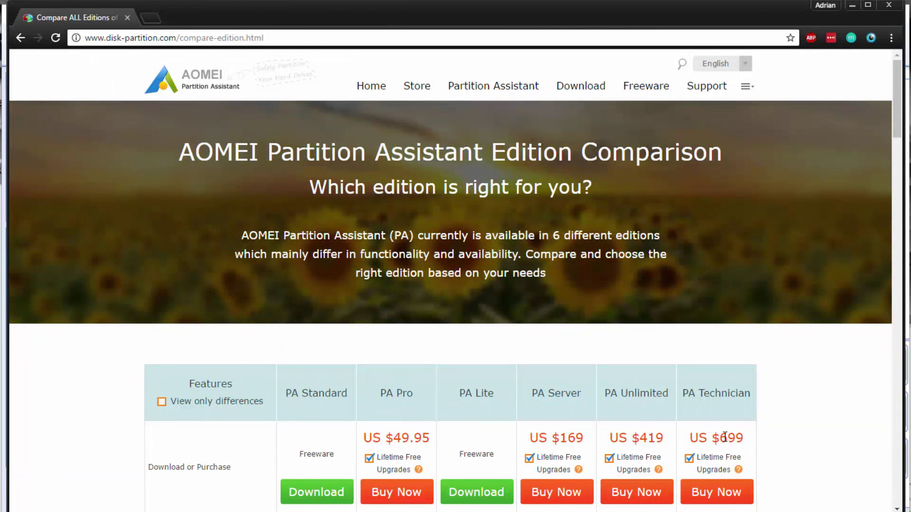
Open the Online Store purchase page in a new tab with Buy Now and scroll into the edition licences
{"action": "left_click", "coordinate": [716, 492]}
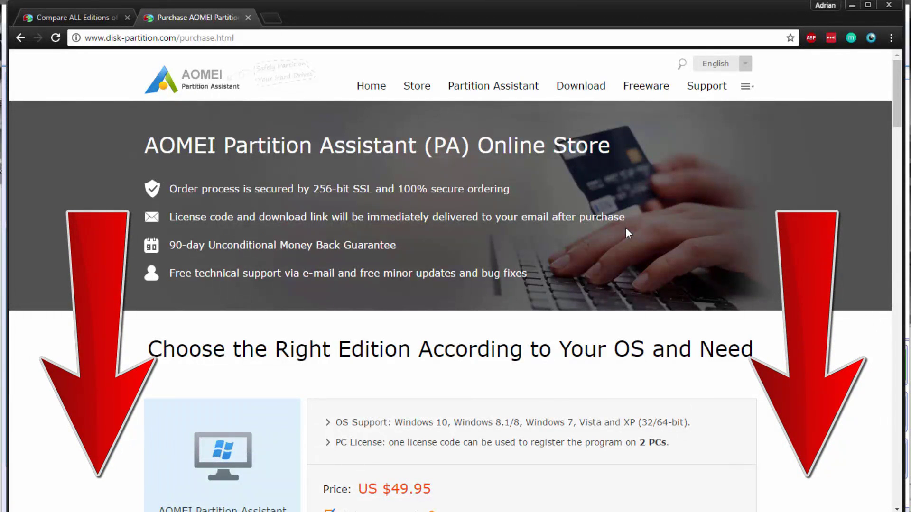
{"action": "scroll", "coordinate": [638, 309], "scroll_direction": "down", "scroll_amount": 3}
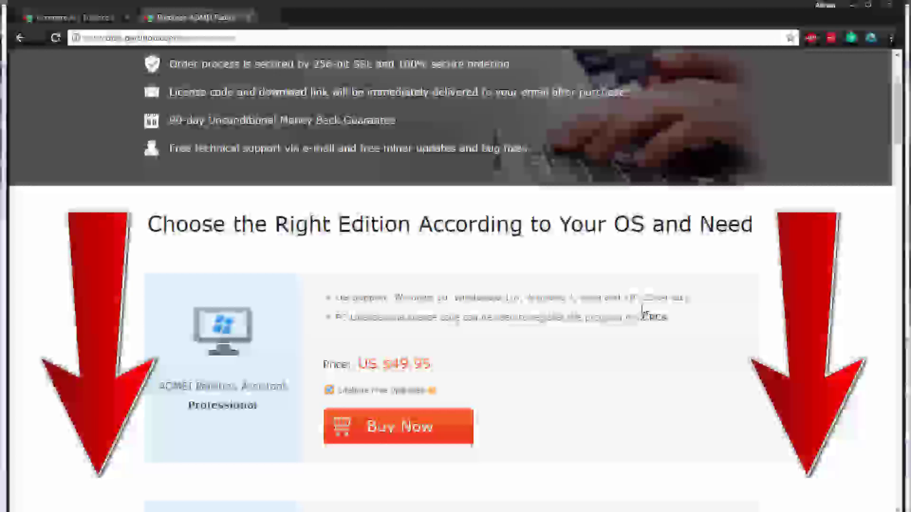
{"action": "scroll", "coordinate": [642, 309], "scroll_direction": "down", "scroll_amount": 2}
{"action": "scroll", "coordinate": [642, 309], "scroll_direction": "down", "scroll_amount": 1}
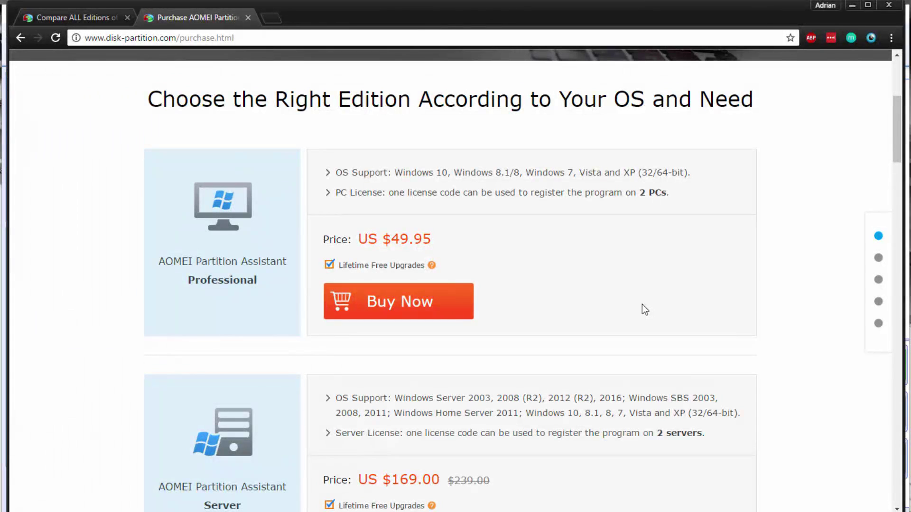
Scroll down to the Edition & License Comparison Chart, then back up a little
{"action": "scroll", "coordinate": [643, 306], "scroll_direction": "down", "scroll_amount": 1}
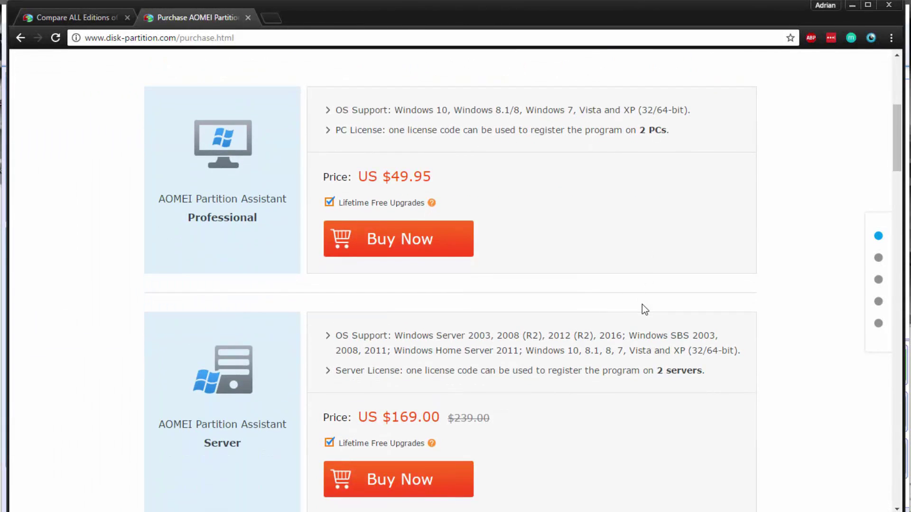
{"action": "scroll", "coordinate": [643, 306], "scroll_direction": "down", "scroll_amount": 2}
{"action": "scroll", "coordinate": [643, 306], "scroll_direction": "down", "scroll_amount": 5}
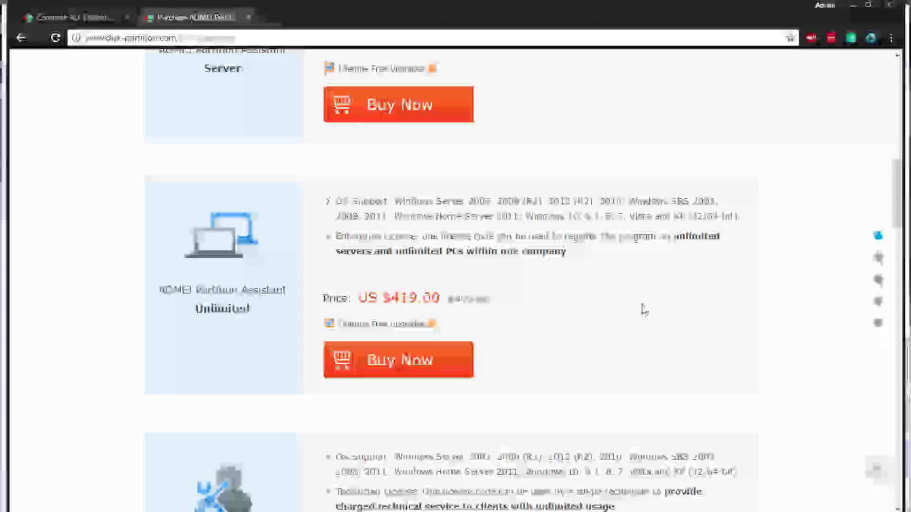
{"action": "scroll", "coordinate": [643, 306], "scroll_direction": "down", "scroll_amount": 3}
{"action": "scroll", "coordinate": [641, 308], "scroll_direction": "down", "scroll_amount": 4}
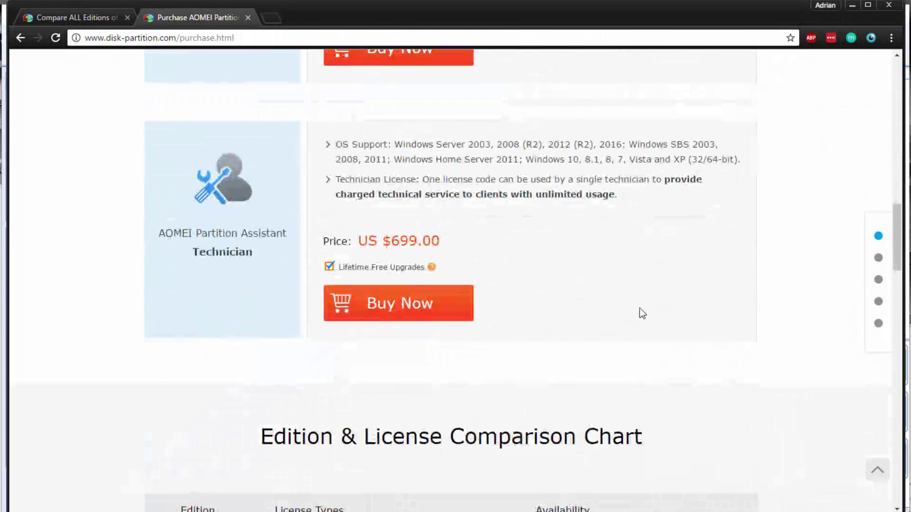
{"action": "scroll", "coordinate": [641, 308], "scroll_direction": "down", "scroll_amount": 2}
{"action": "scroll", "coordinate": [641, 313], "scroll_direction": "down", "scroll_amount": 3}
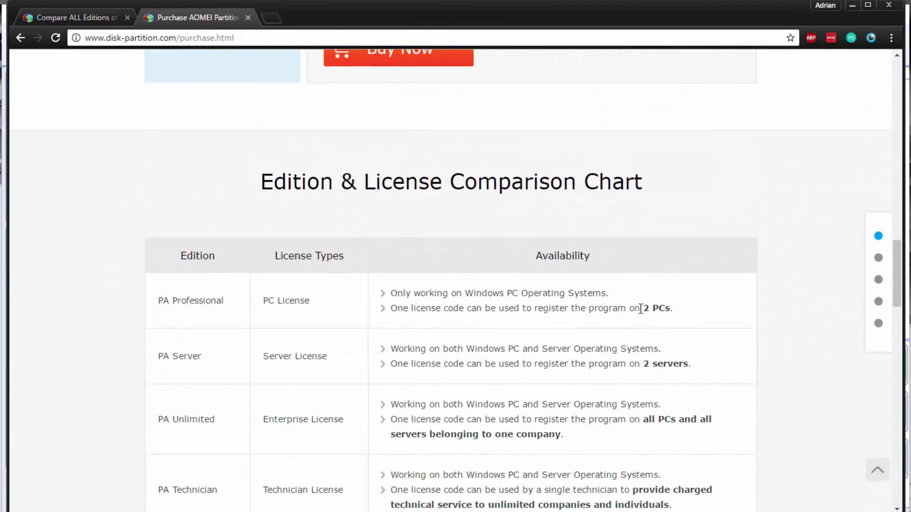
{"action": "scroll", "coordinate": [642, 313], "scroll_direction": "down", "scroll_amount": 4}
{"action": "scroll", "coordinate": [641, 313], "scroll_direction": "up", "scroll_amount": 2}
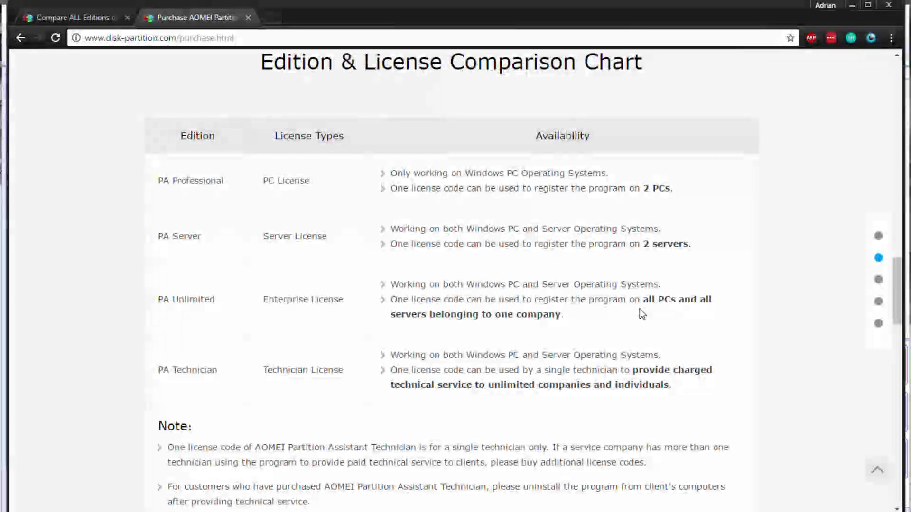
{"action": "scroll", "coordinate": [639, 308], "scroll_direction": "up", "scroll_amount": 10}
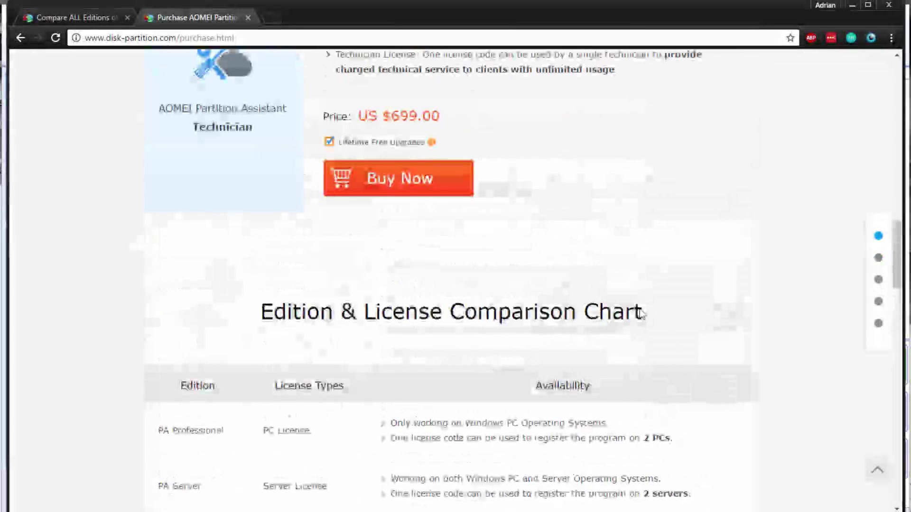